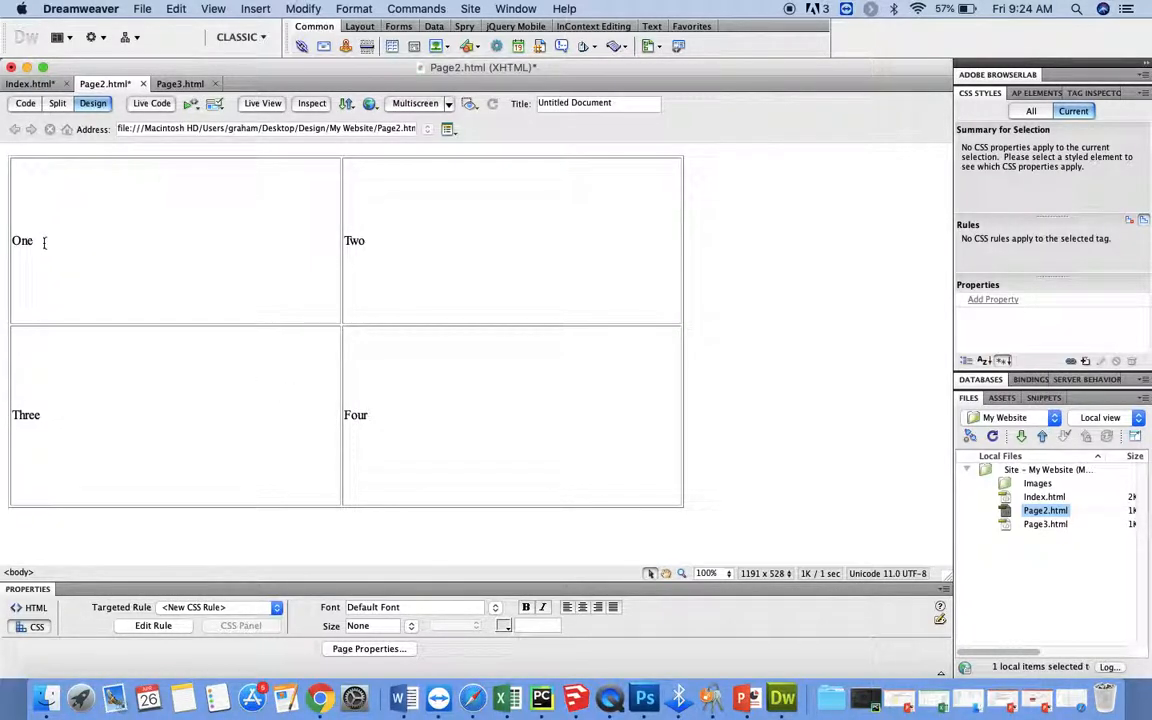
# Create a new CSS class rule named Style1 for the word "One", defined in this document only
pyautogui.moveTo(28, 240); pyautogui.dragTo(10, 241)
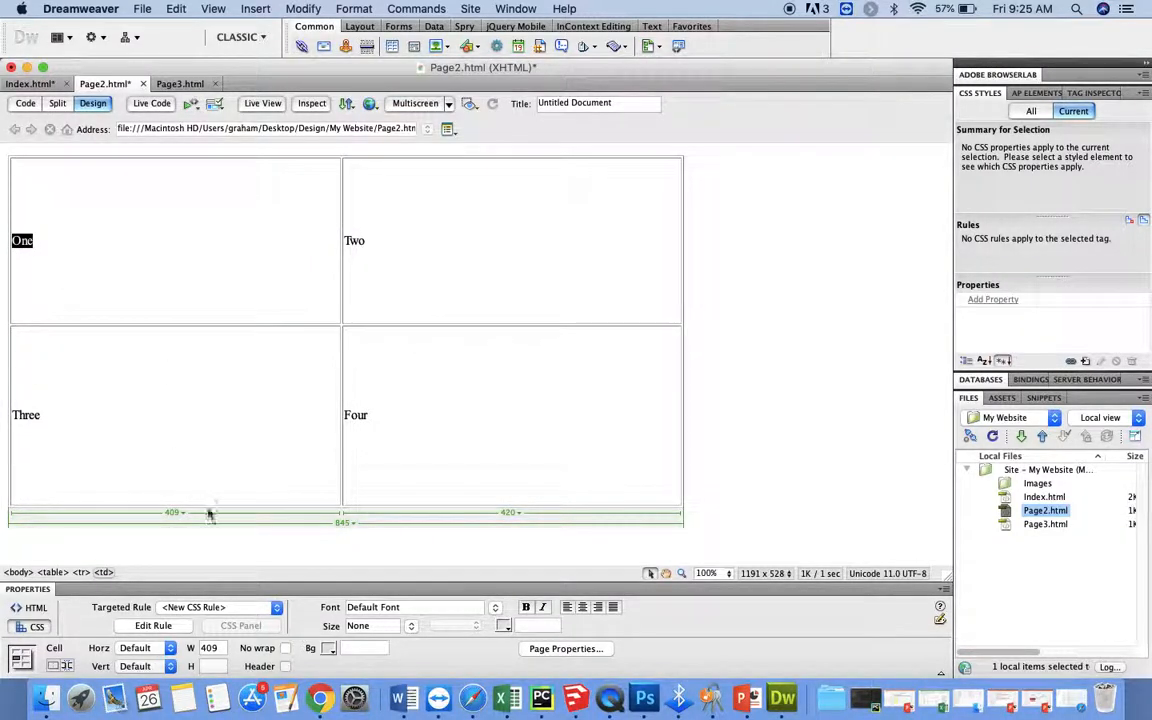
pyautogui.click(38, 629)
pyautogui.click(277, 609)
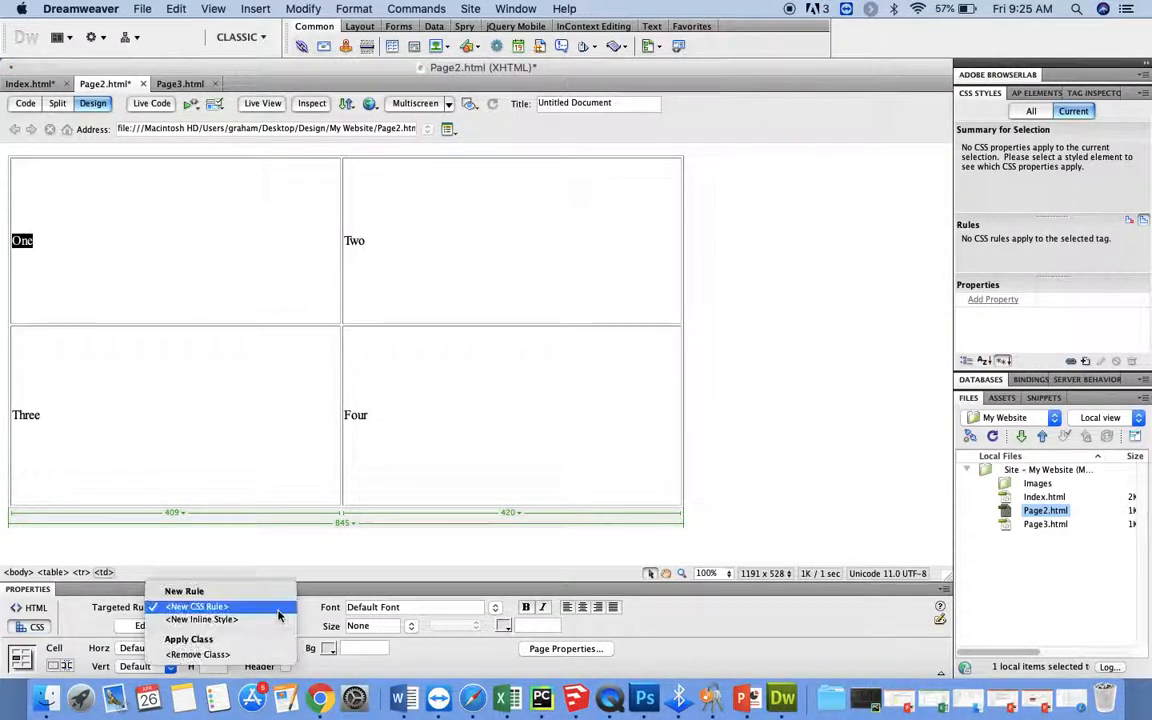
pyautogui.click(221, 610)
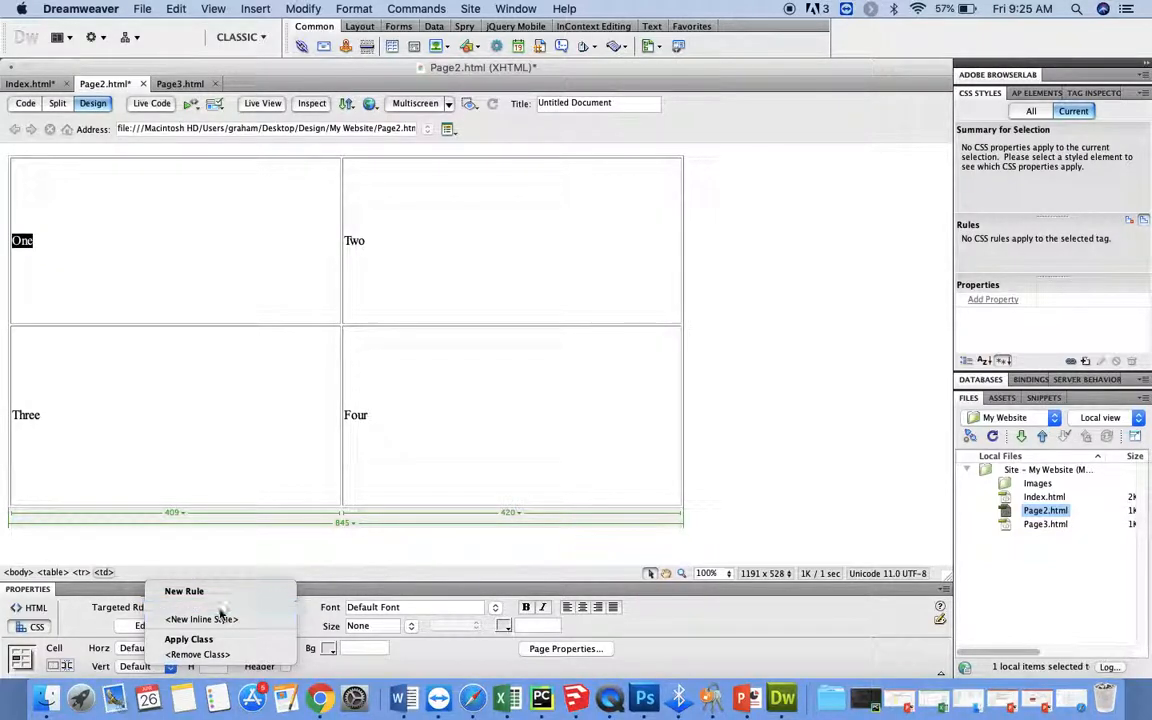
pyautogui.click(153, 626)
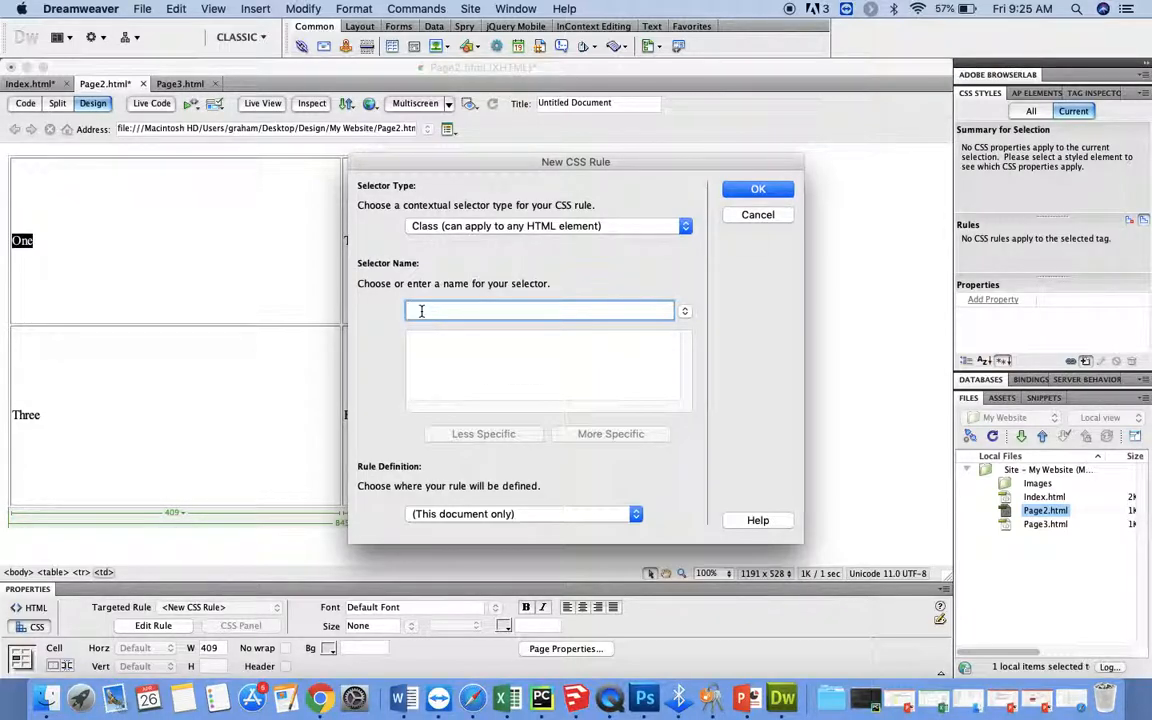
pyautogui.write('Style1')
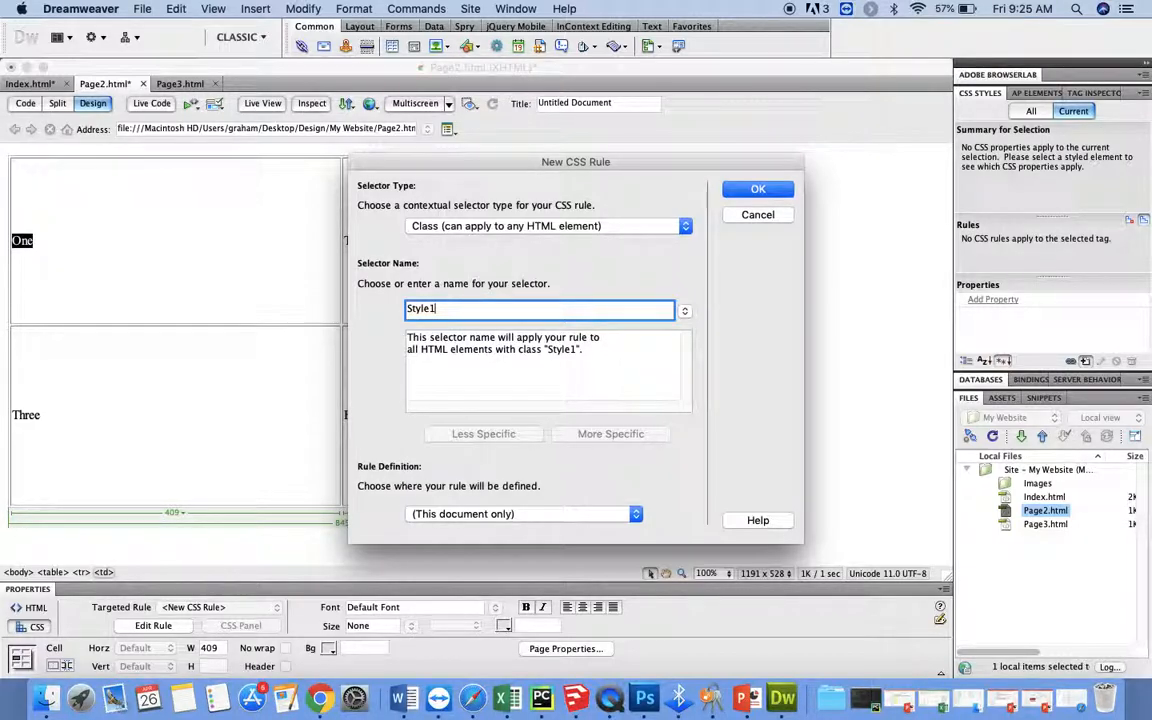
pyautogui.click(758, 189)
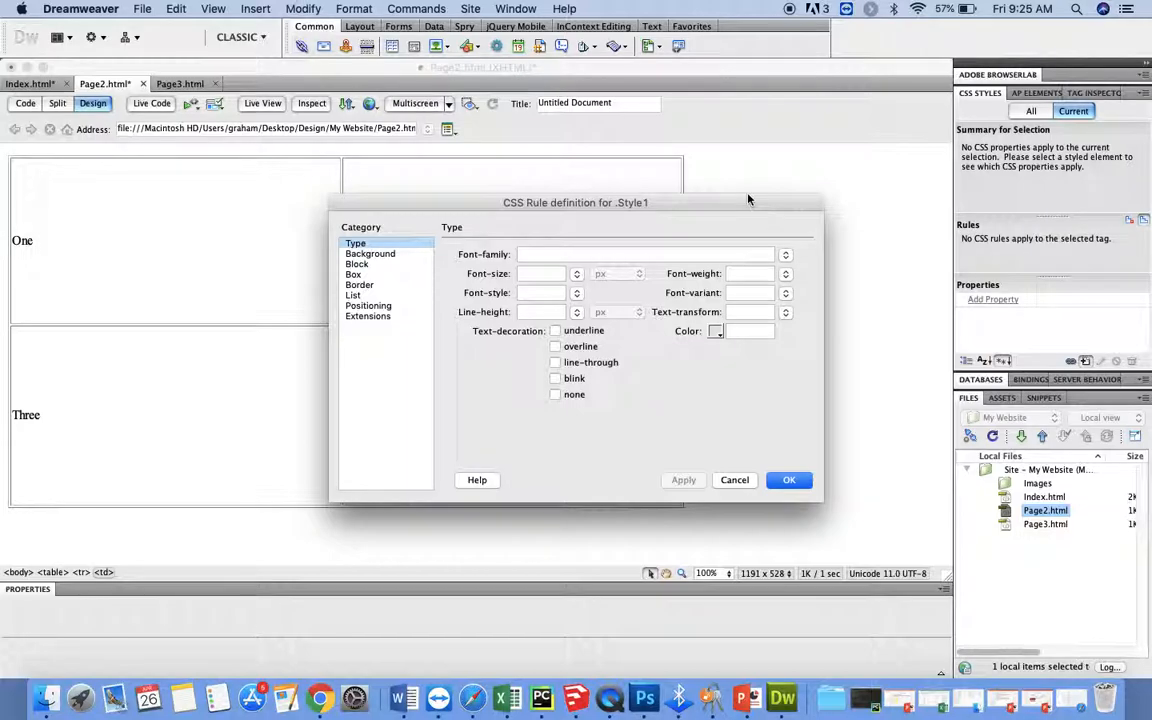
# Define Style1's type as Arial, Helvetica, sans-serif at 36 px in red #F00 and apply it to "One"
pyautogui.click(786, 258)
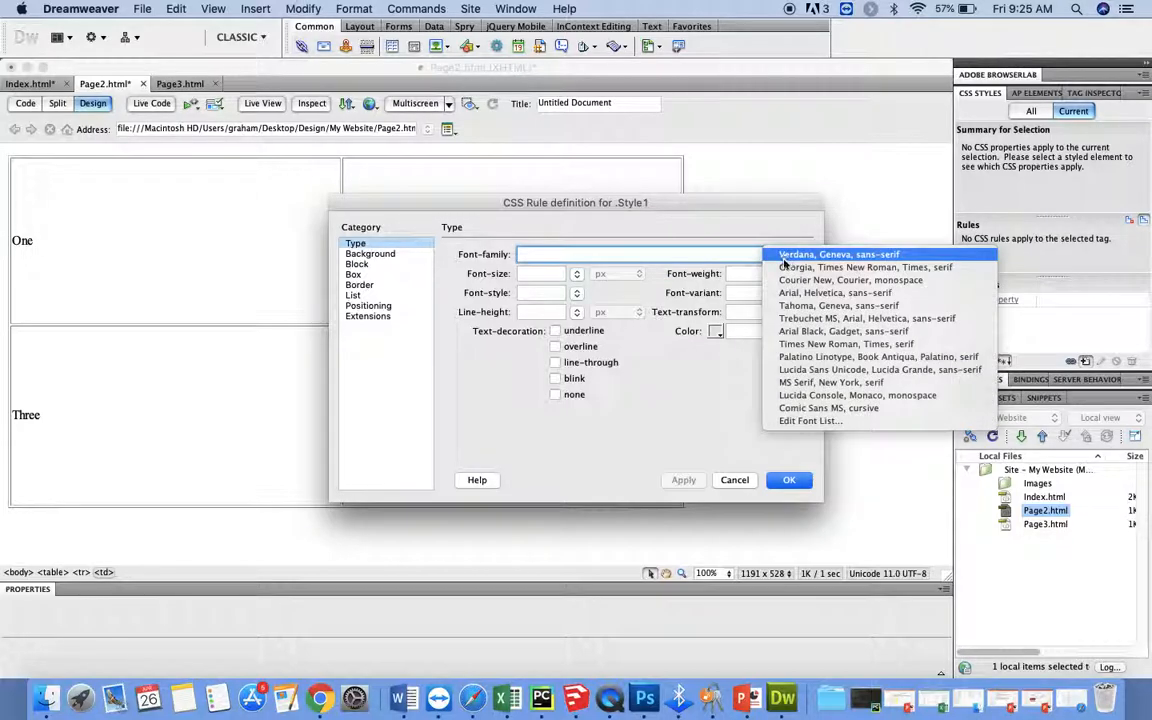
pyautogui.click(820, 293)
pyautogui.click(576, 273)
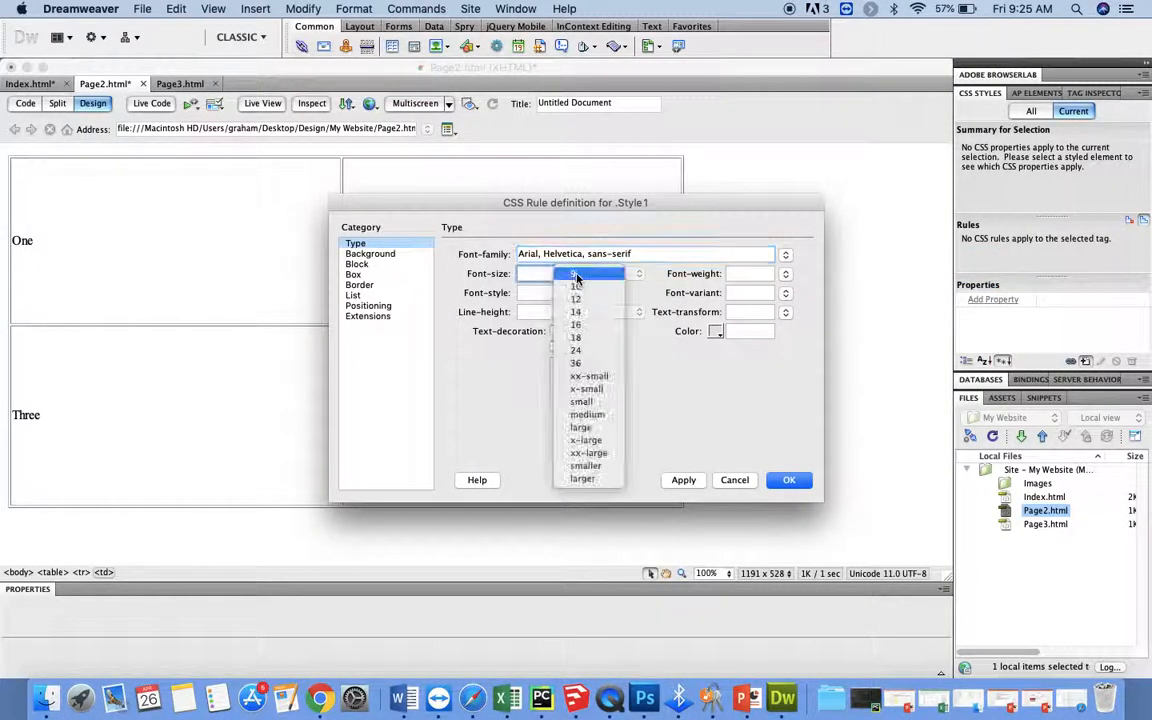
pyautogui.click(586, 370)
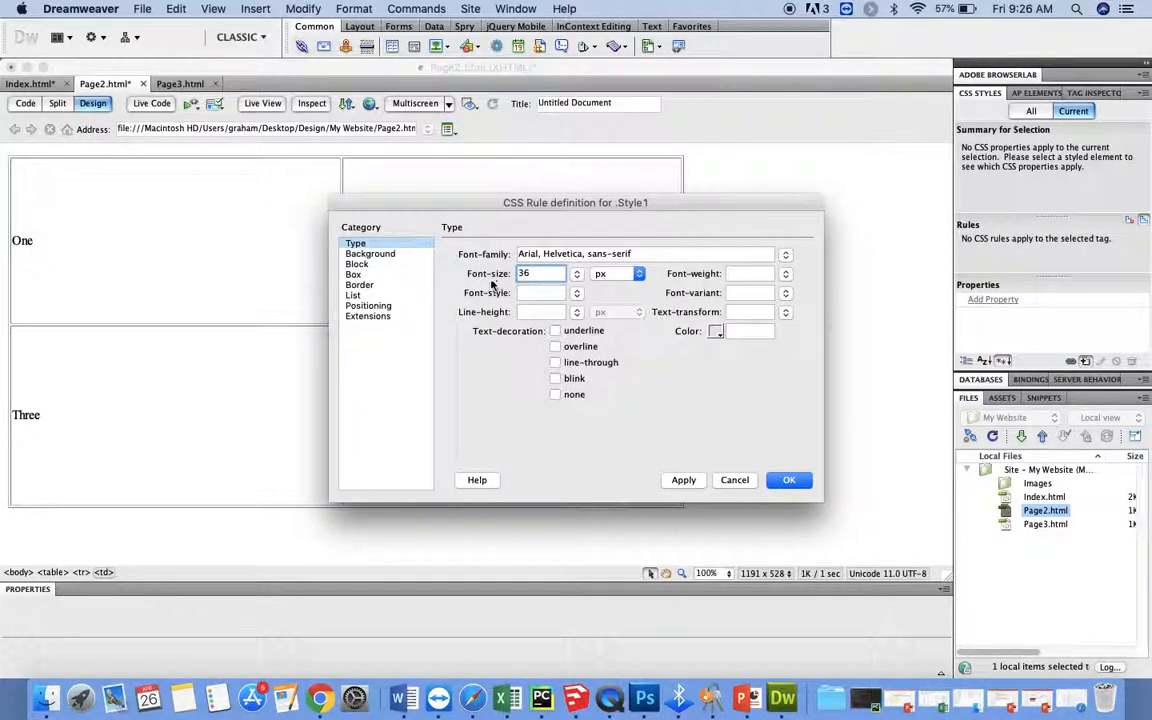
pyautogui.click(715, 333)
pyautogui.click(722, 398)
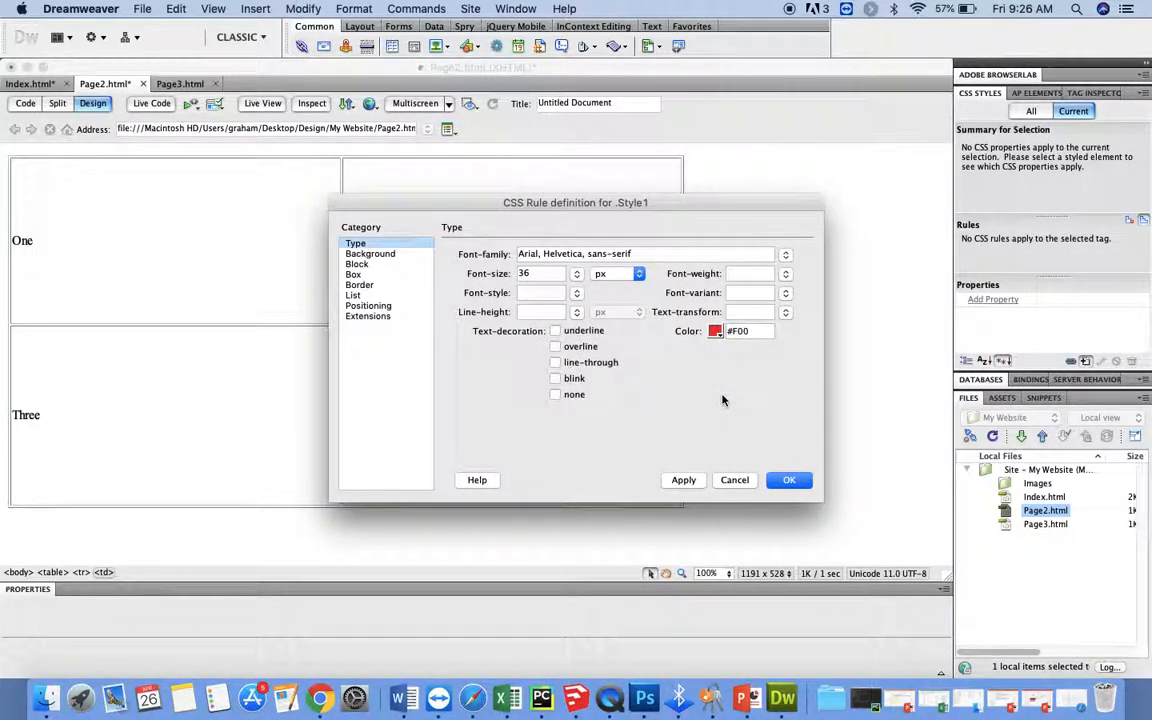
pyautogui.click(683, 480)
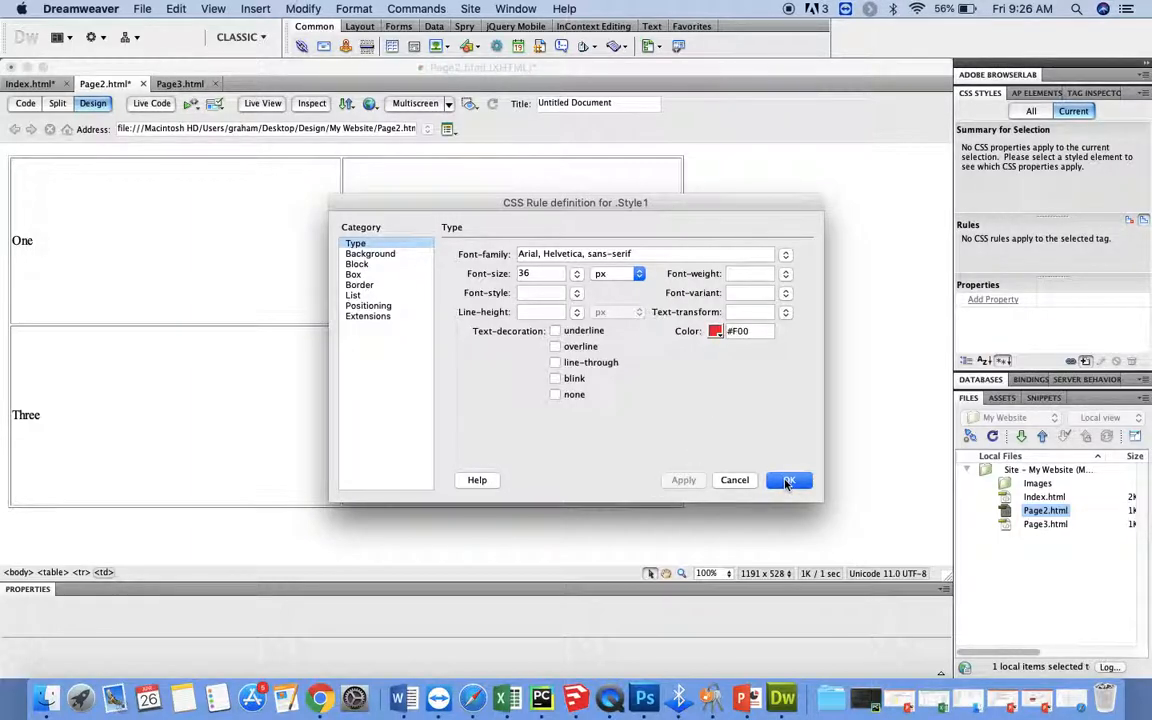
pyautogui.click(788, 481)
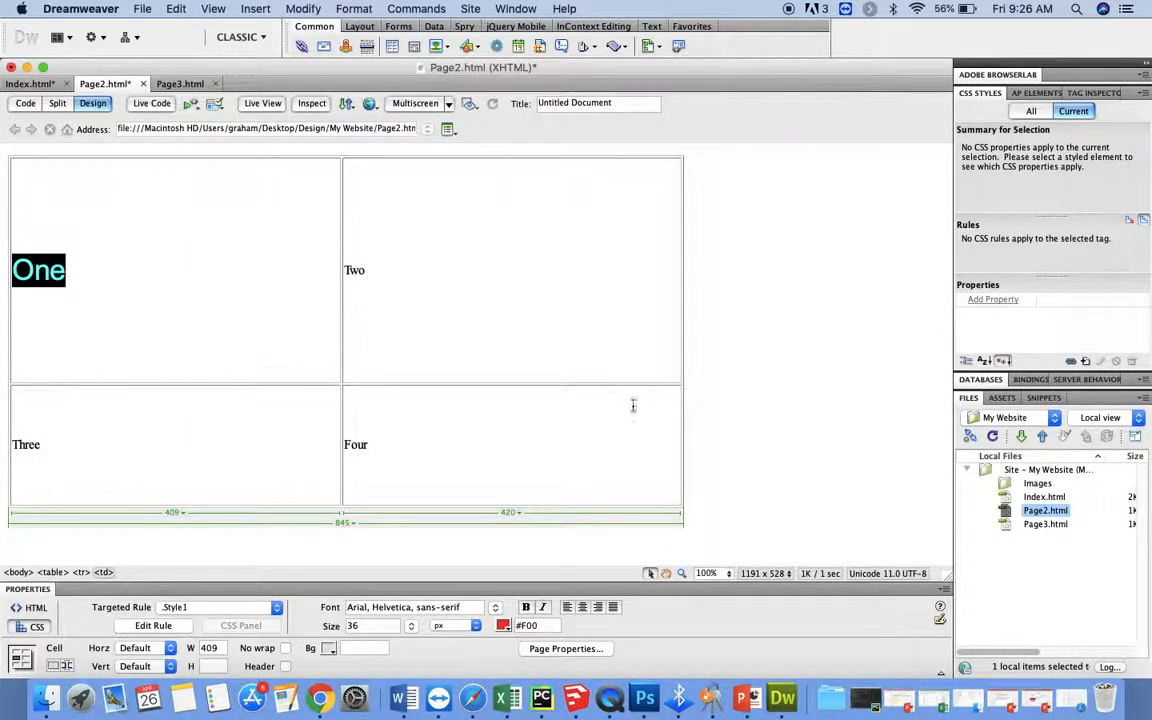
pyautogui.click(108, 276)
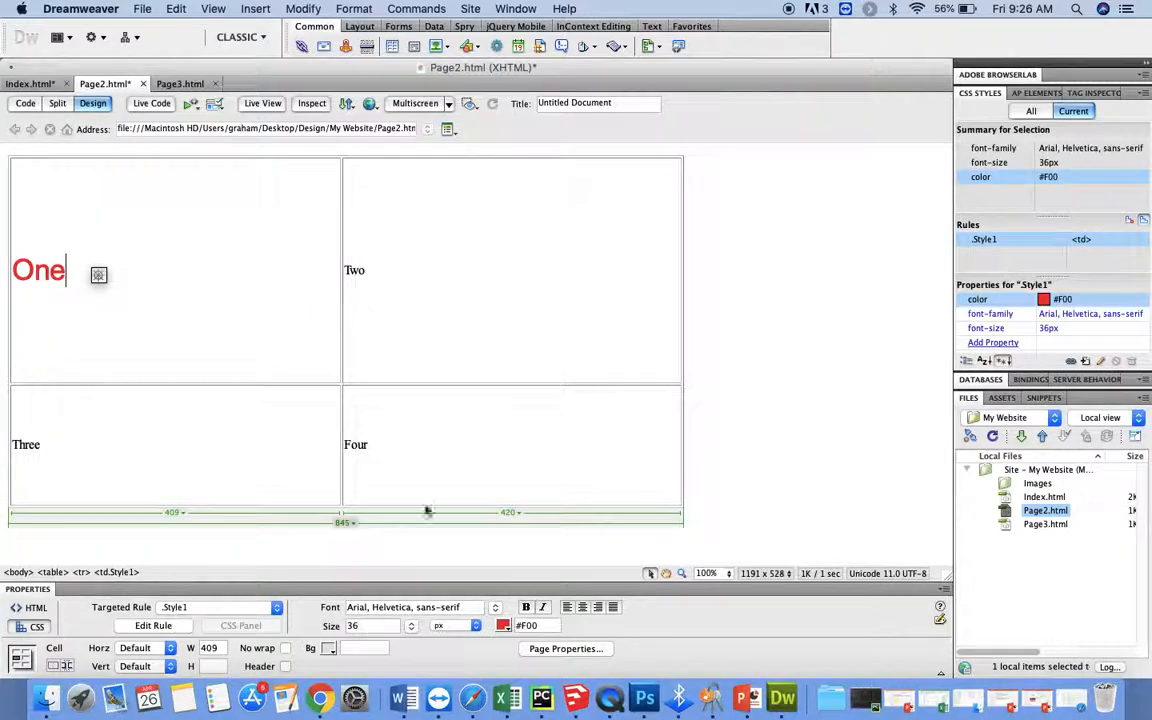
# With no text selected, create a second CSS class rule named Style2, defined in this document only
pyautogui.click(780, 341)
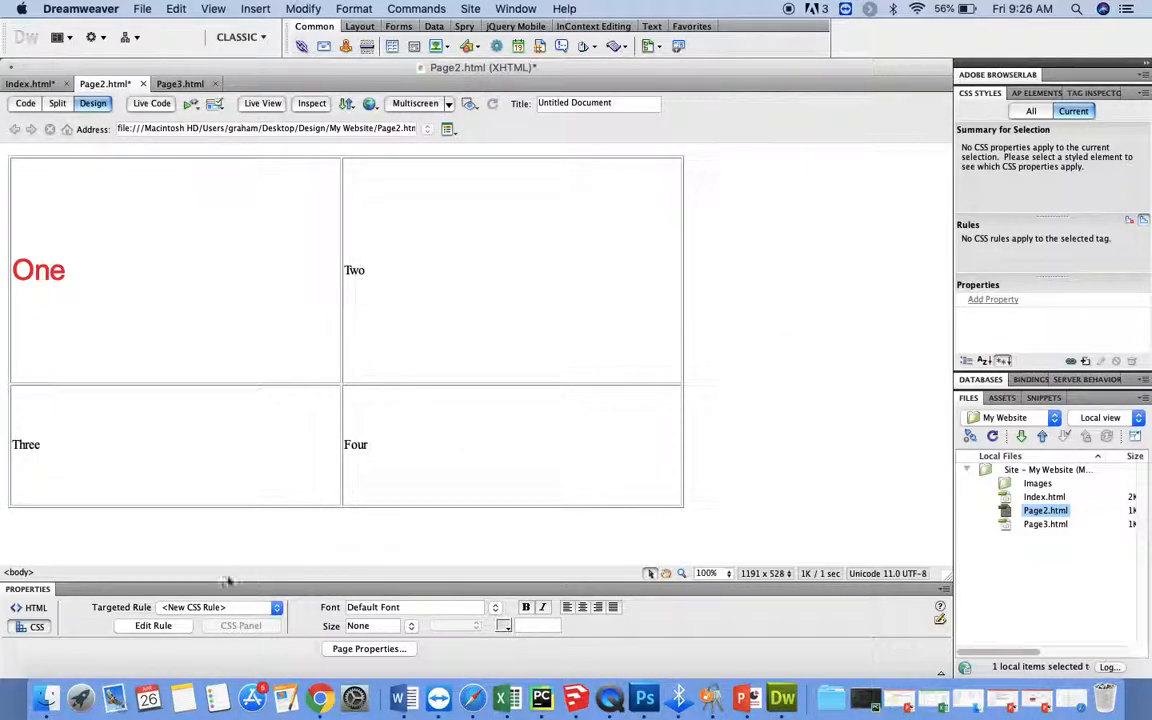
pyautogui.click(277, 609)
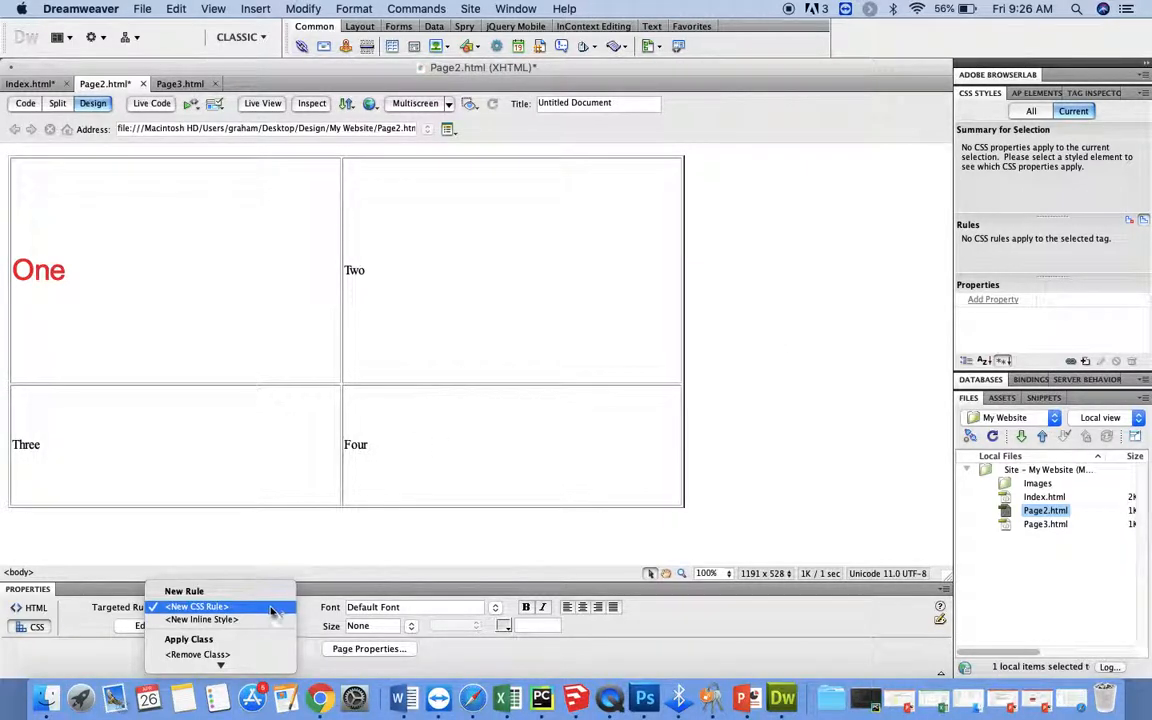
pyautogui.click(215, 608)
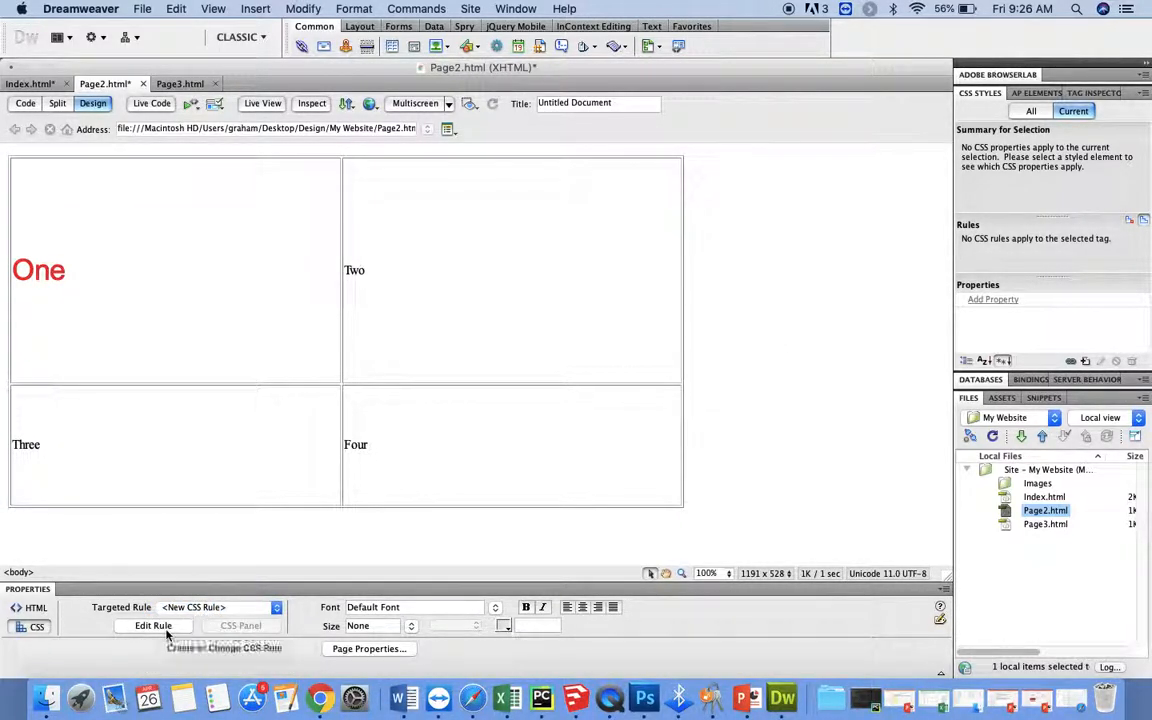
pyautogui.click(160, 626)
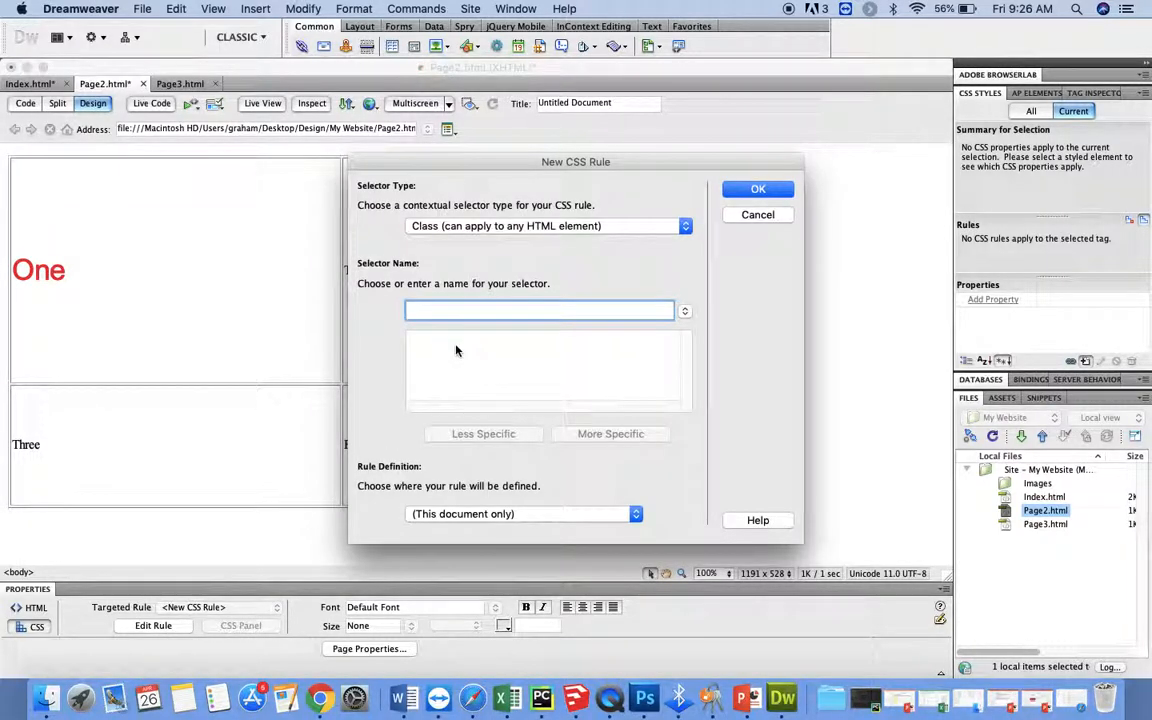
pyautogui.write('Style2')
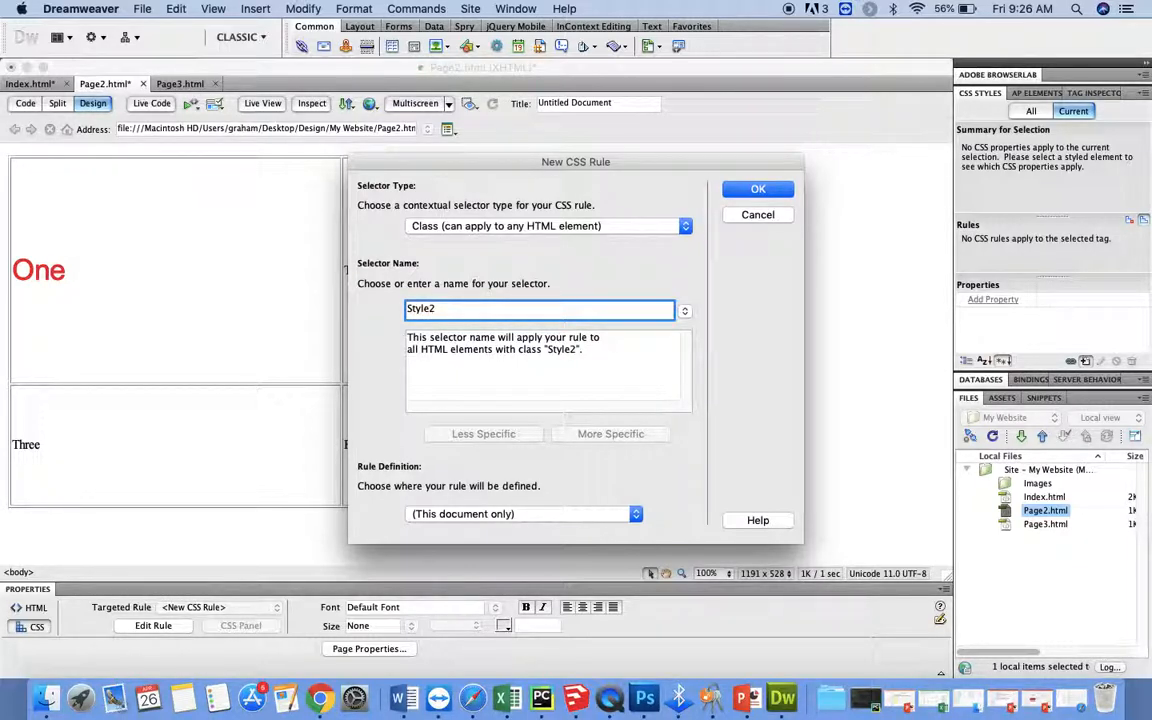
pyautogui.click(757, 189)
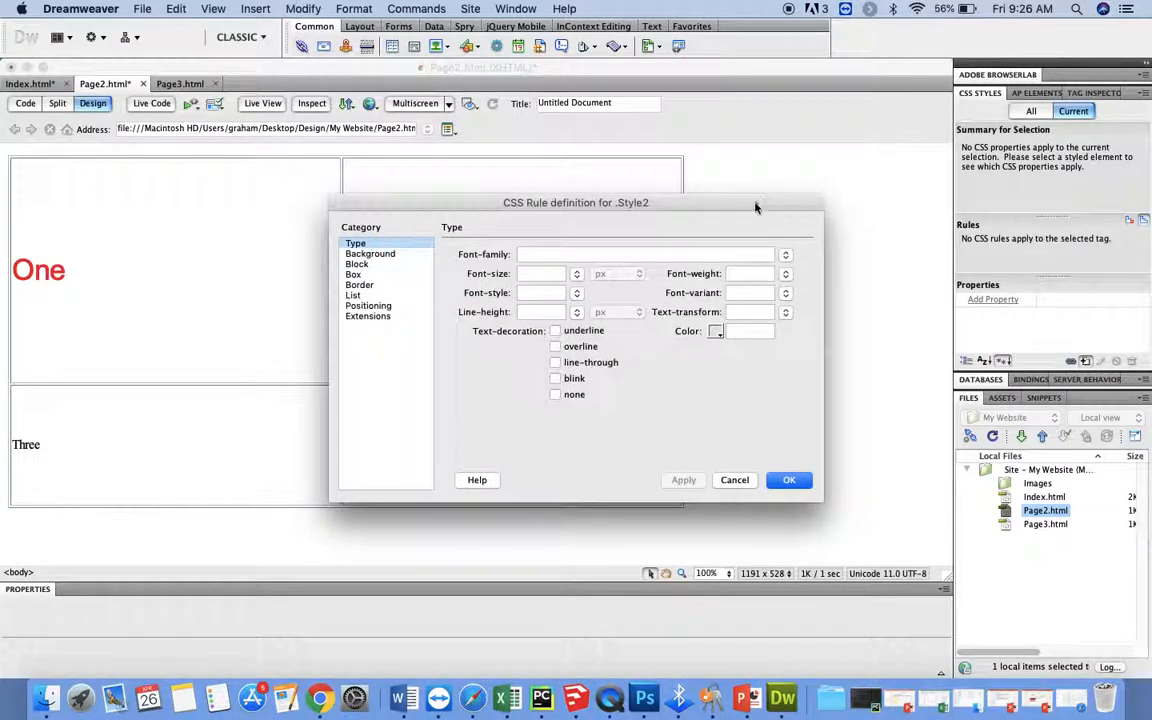
# Define Style2's type as Tahoma, Geneva, sans-serif at 18 px in blue #00F
pyautogui.click(785, 254)
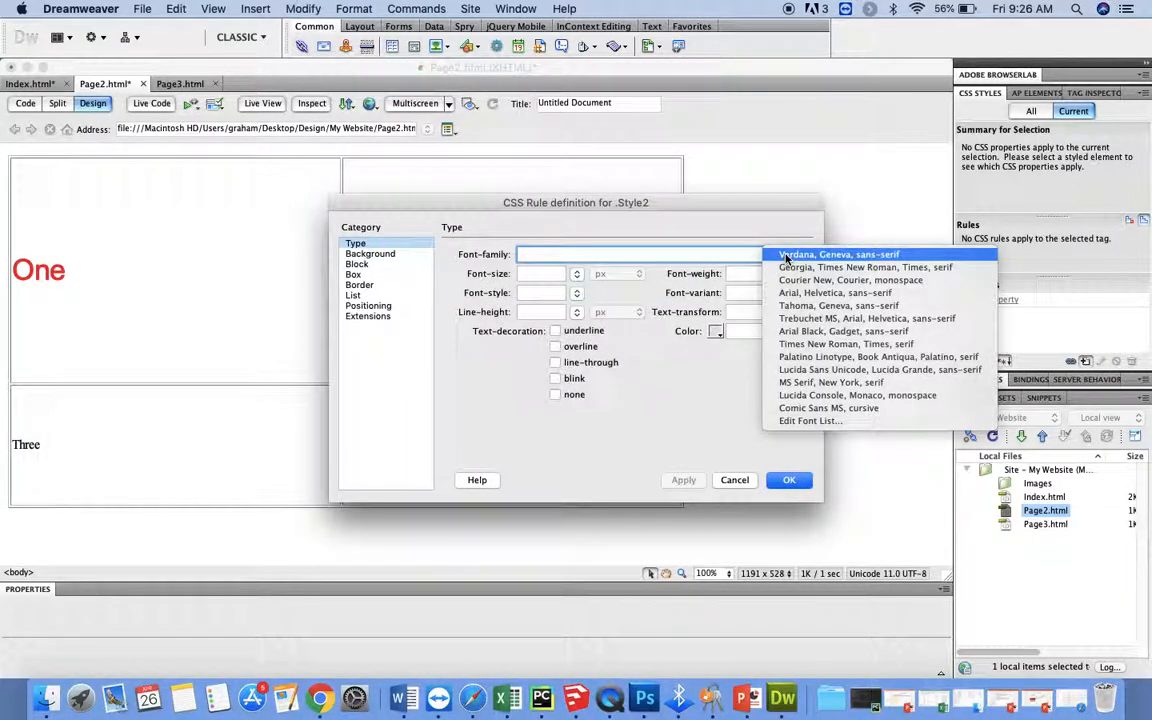
pyautogui.click(806, 307)
pyautogui.click(576, 273)
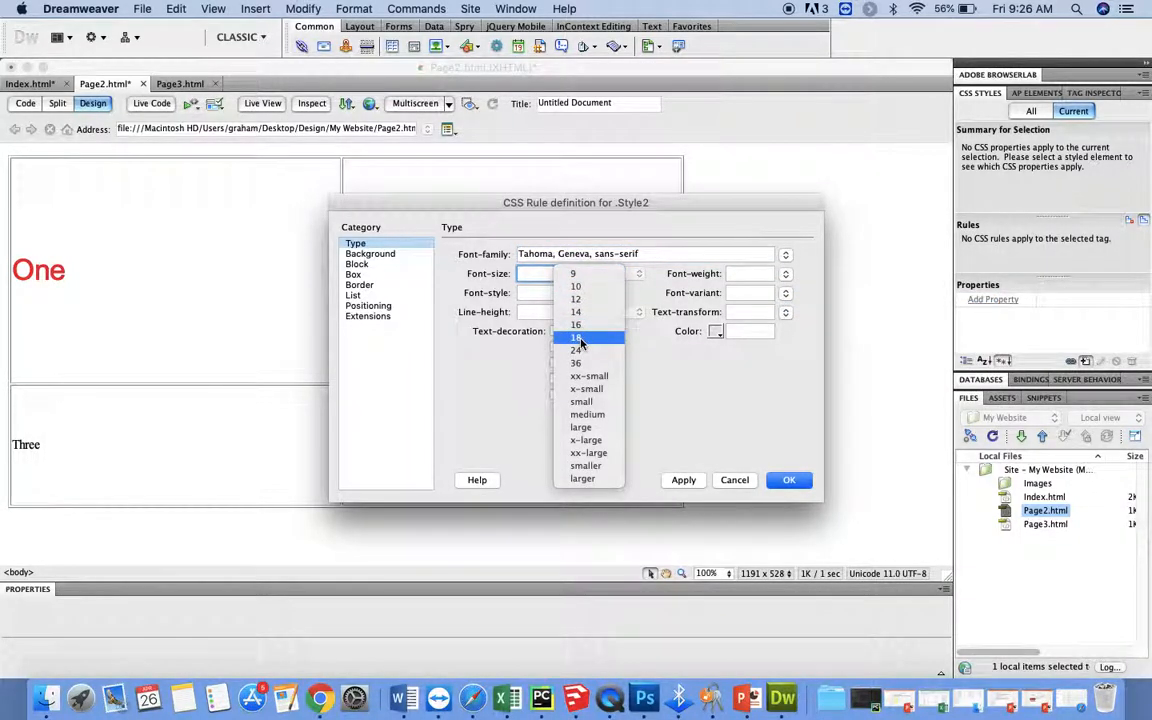
pyautogui.click(577, 337)
pyautogui.click(716, 334)
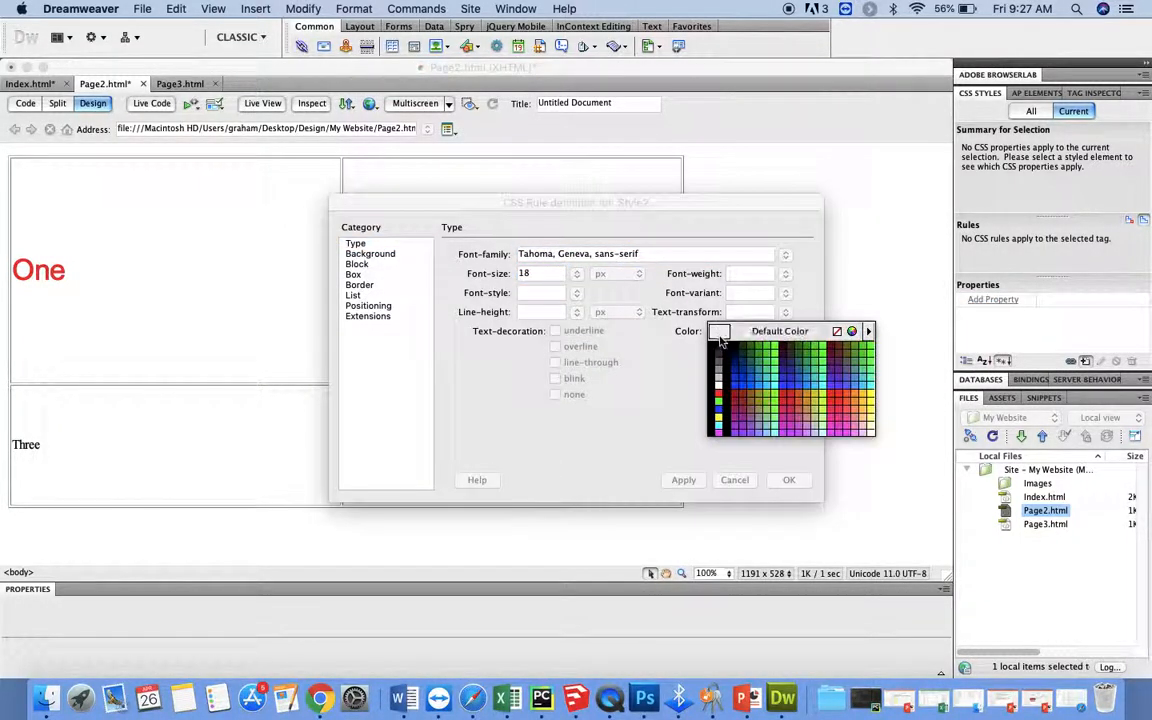
pyautogui.click(734, 390)
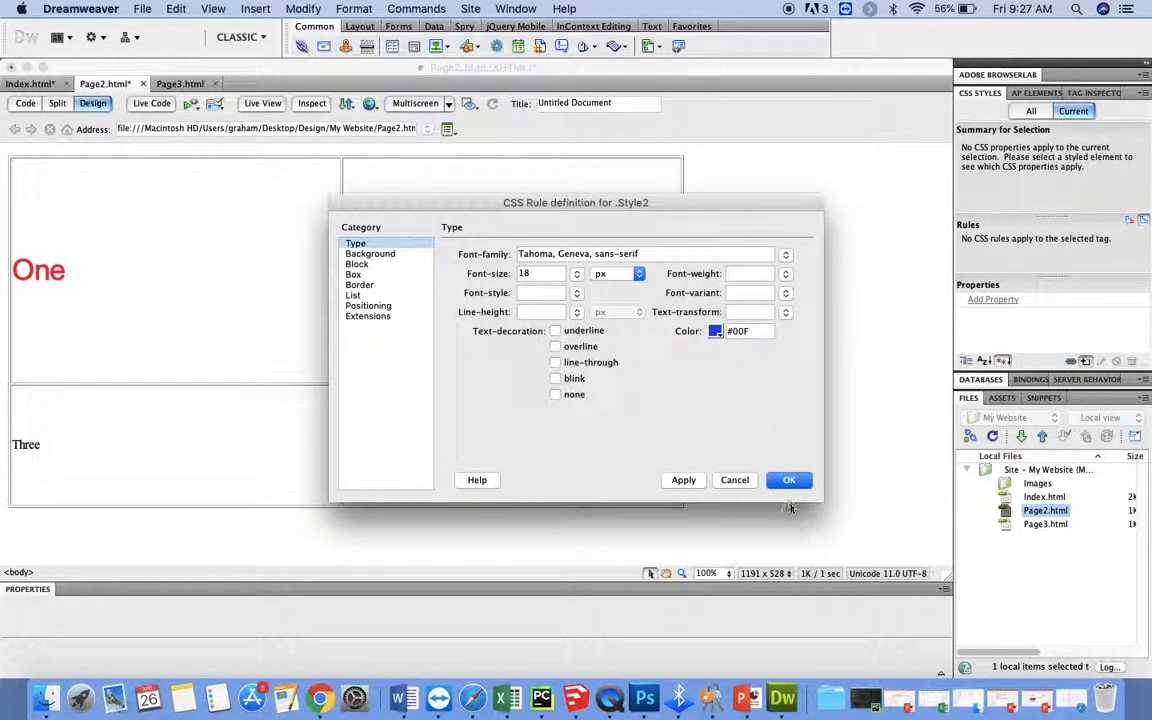
pyautogui.click(697, 485)
pyautogui.click(789, 481)
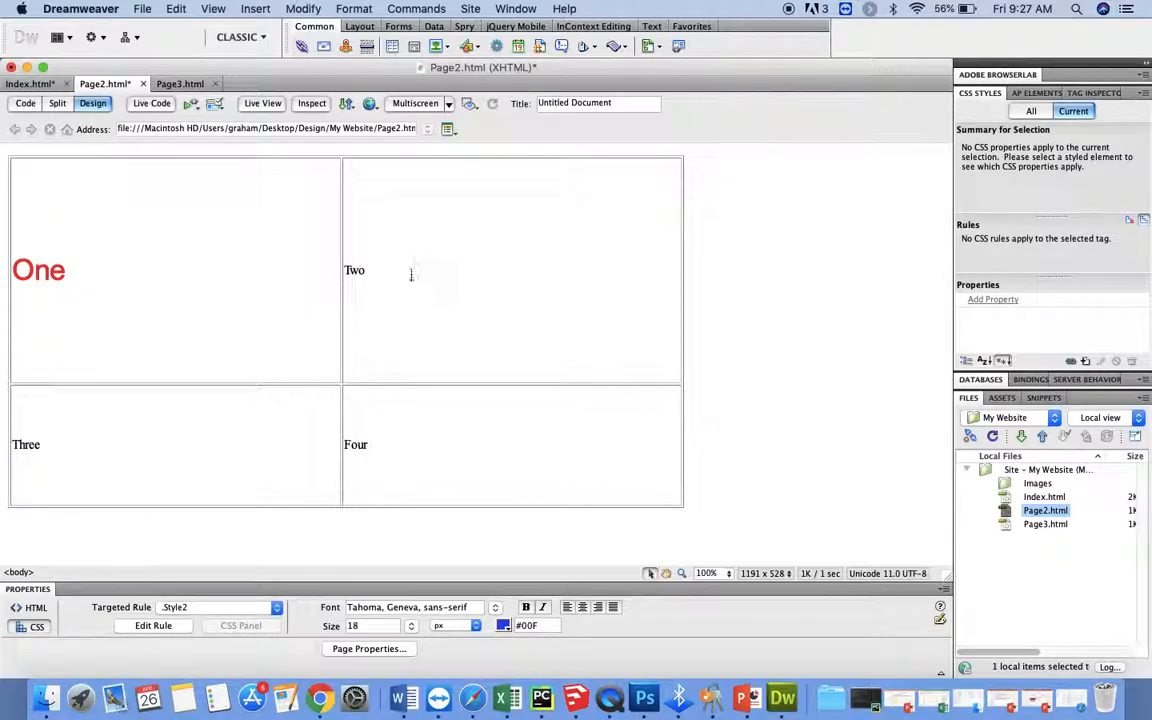
# Apply the Style2 class to the word "Two" in the table's upper row
pyautogui.moveTo(368, 272); pyautogui.dragTo(348, 272)
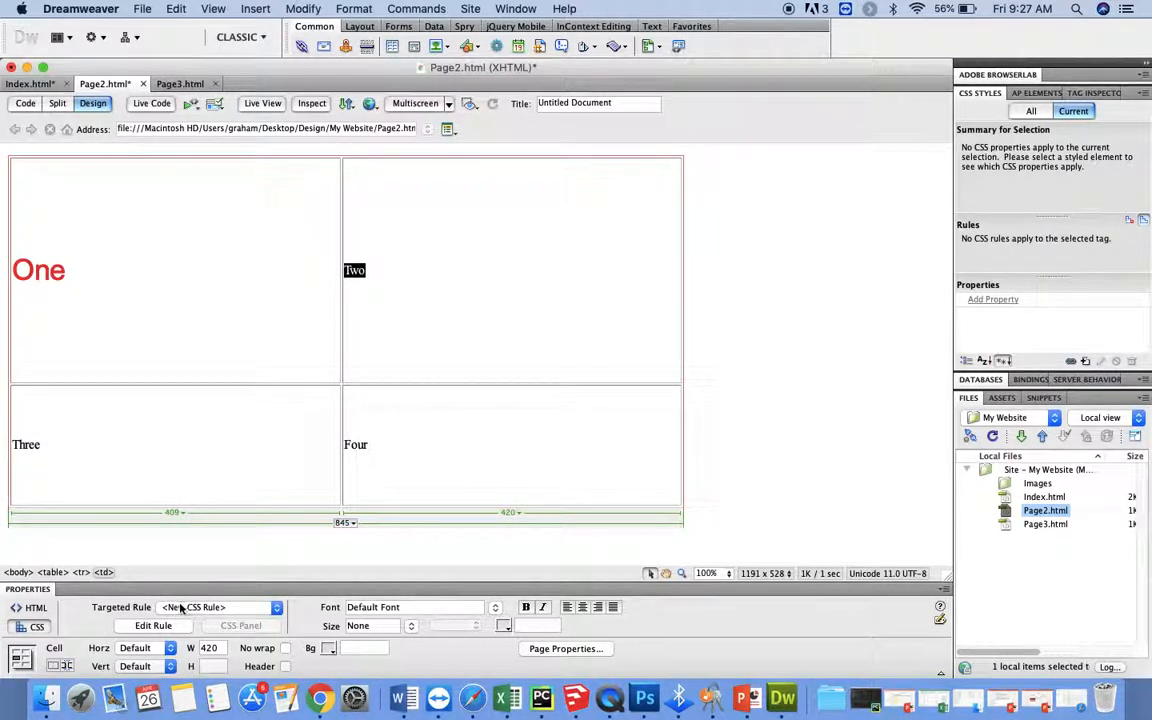
pyautogui.click(278, 612)
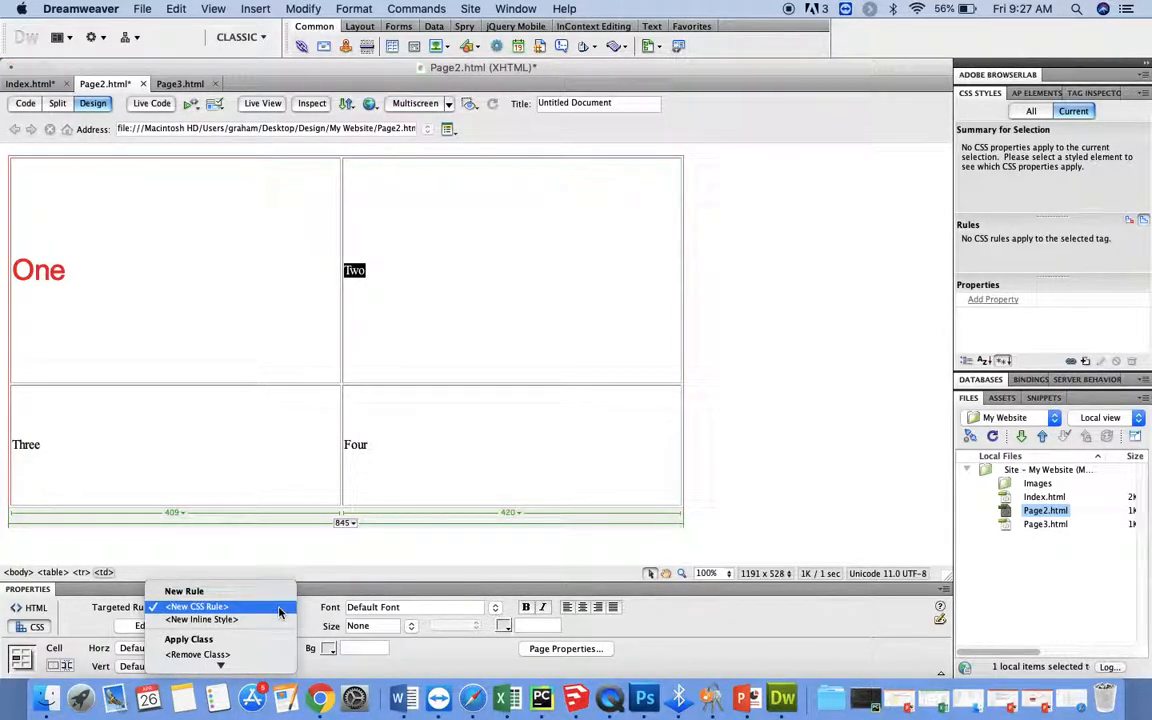
pyautogui.moveTo(260, 667)
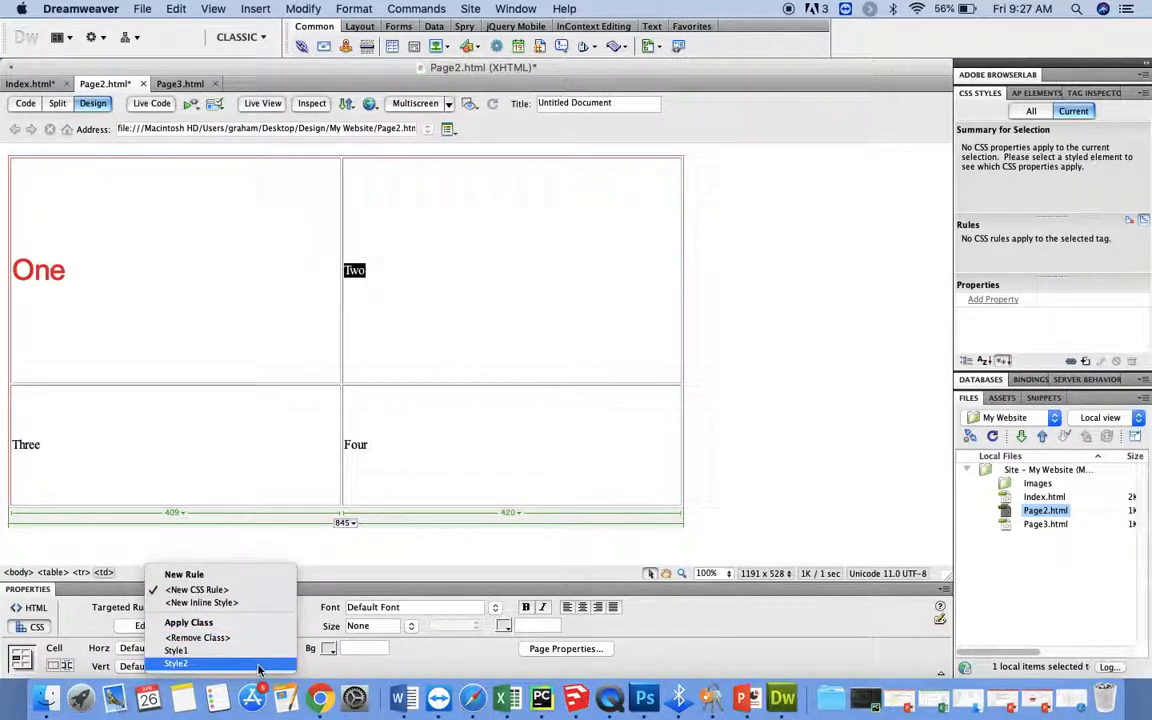
pyautogui.click(195, 666)
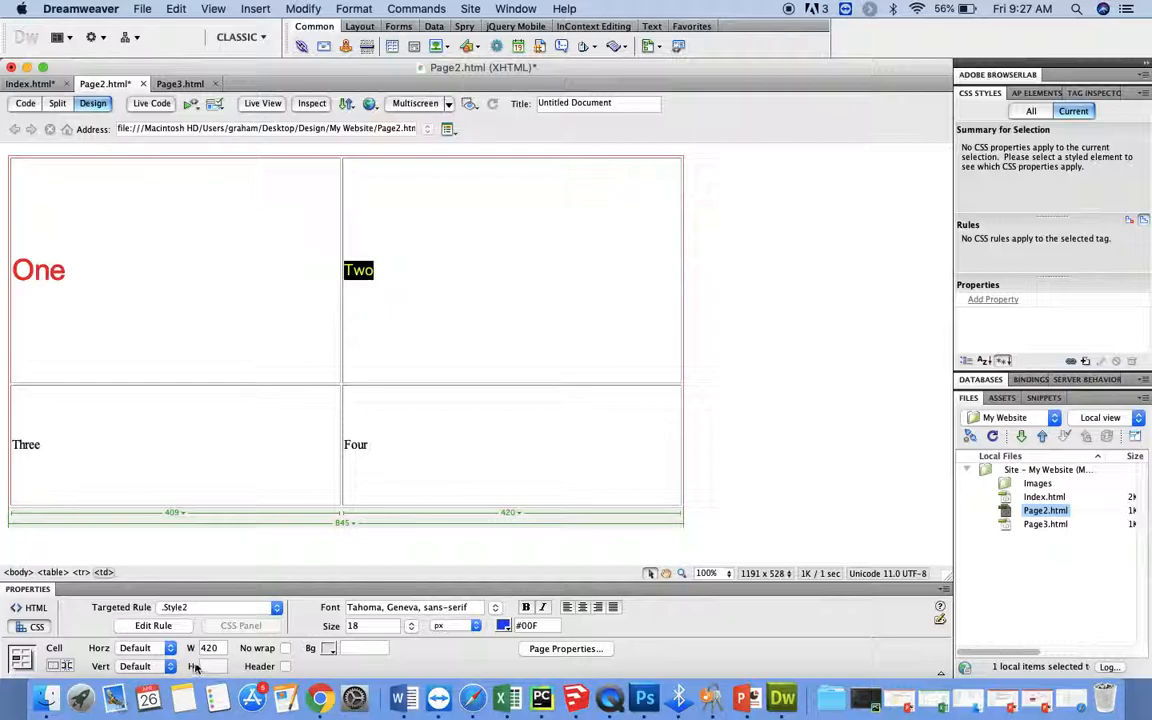
pyautogui.click(557, 299)
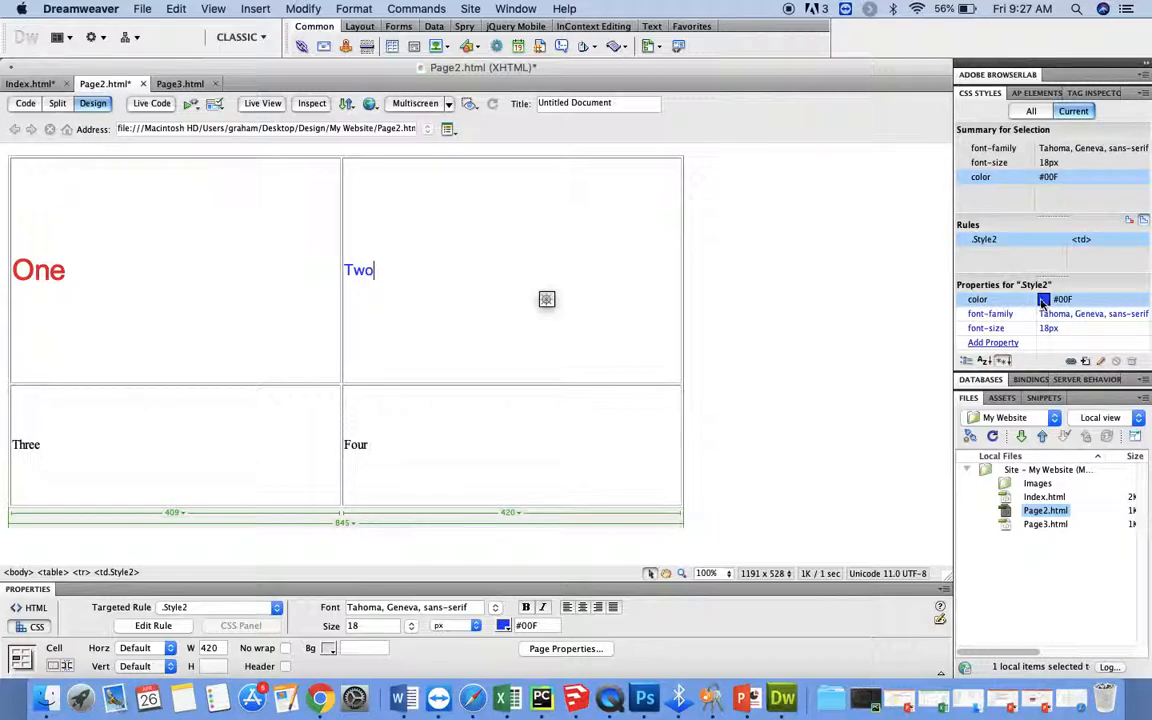
# Examine Style2's font-family and font-size properties and the available font sizes
pyautogui.click(995, 314)
pyautogui.click(1009, 330)
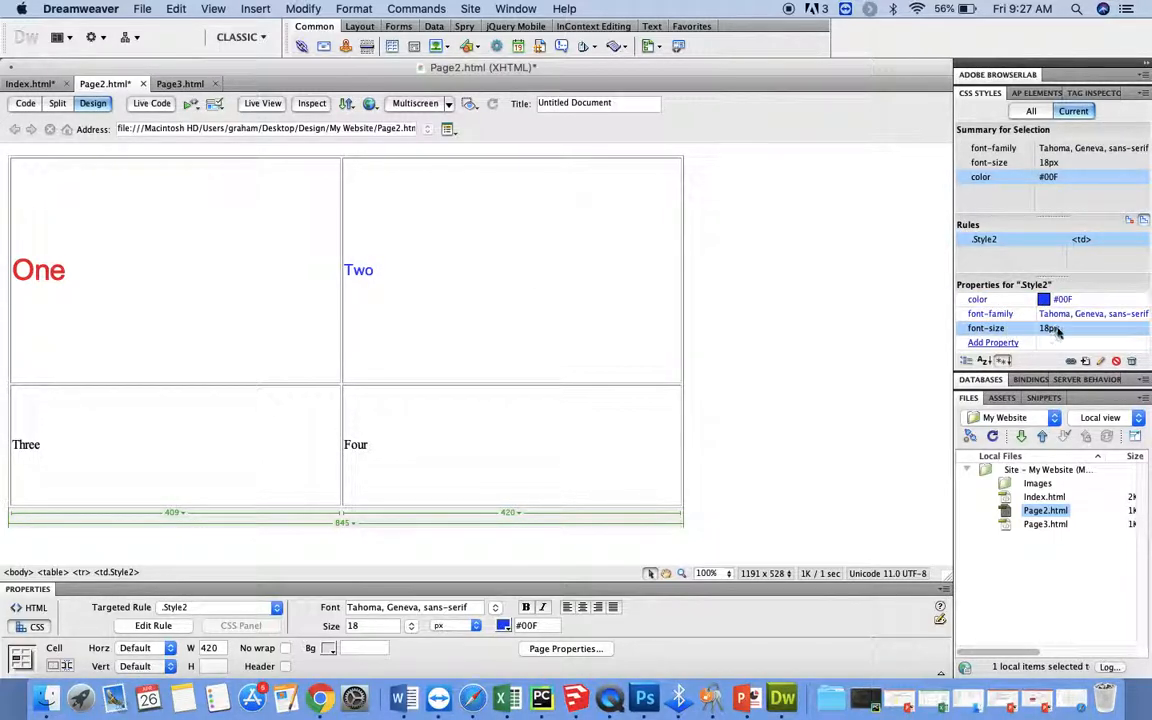
pyautogui.click(1055, 329)
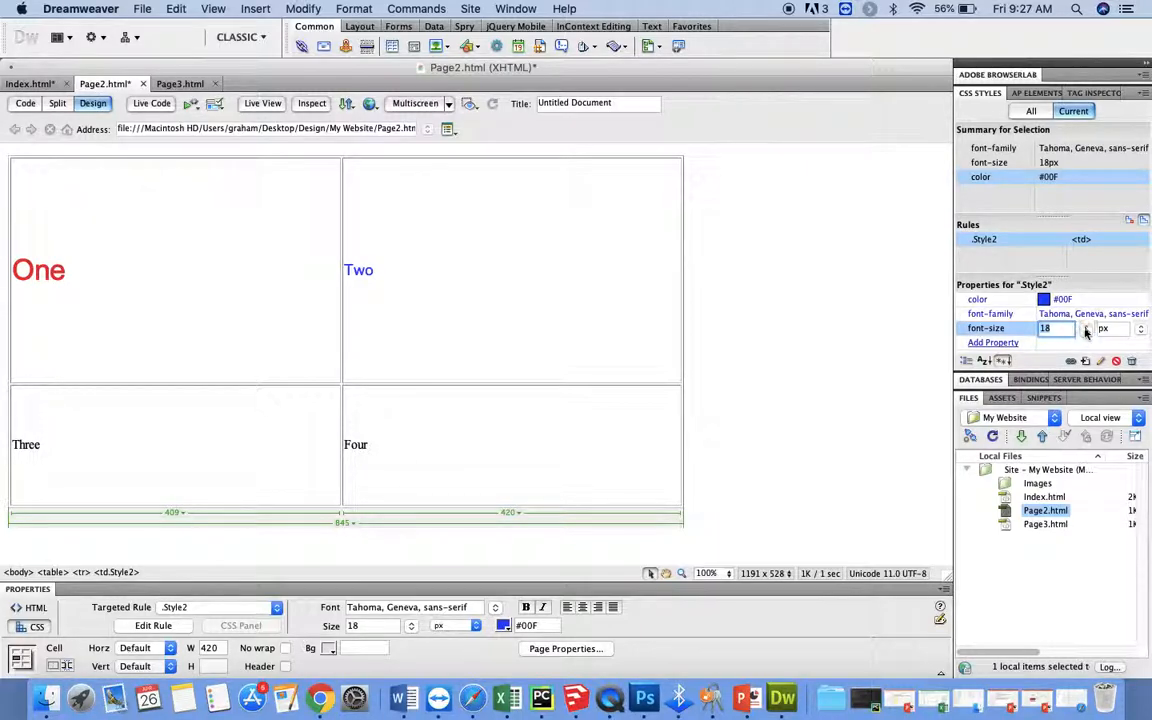
pyautogui.click(1085, 329)
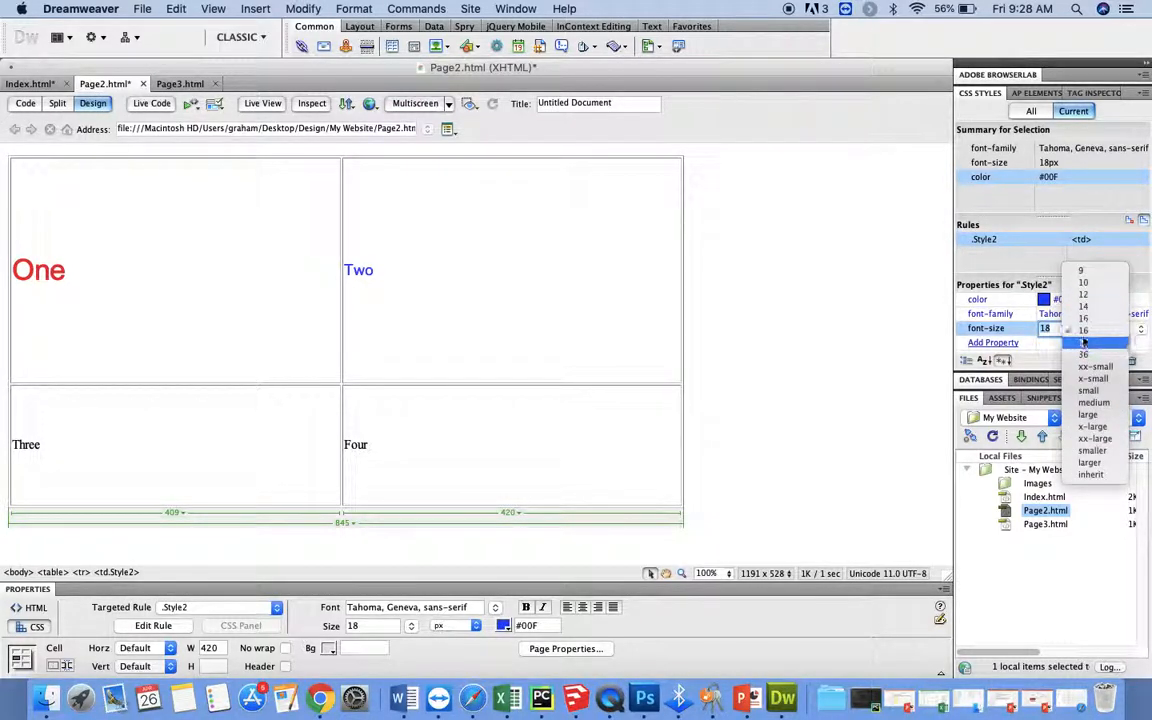
pyautogui.click(830, 328)
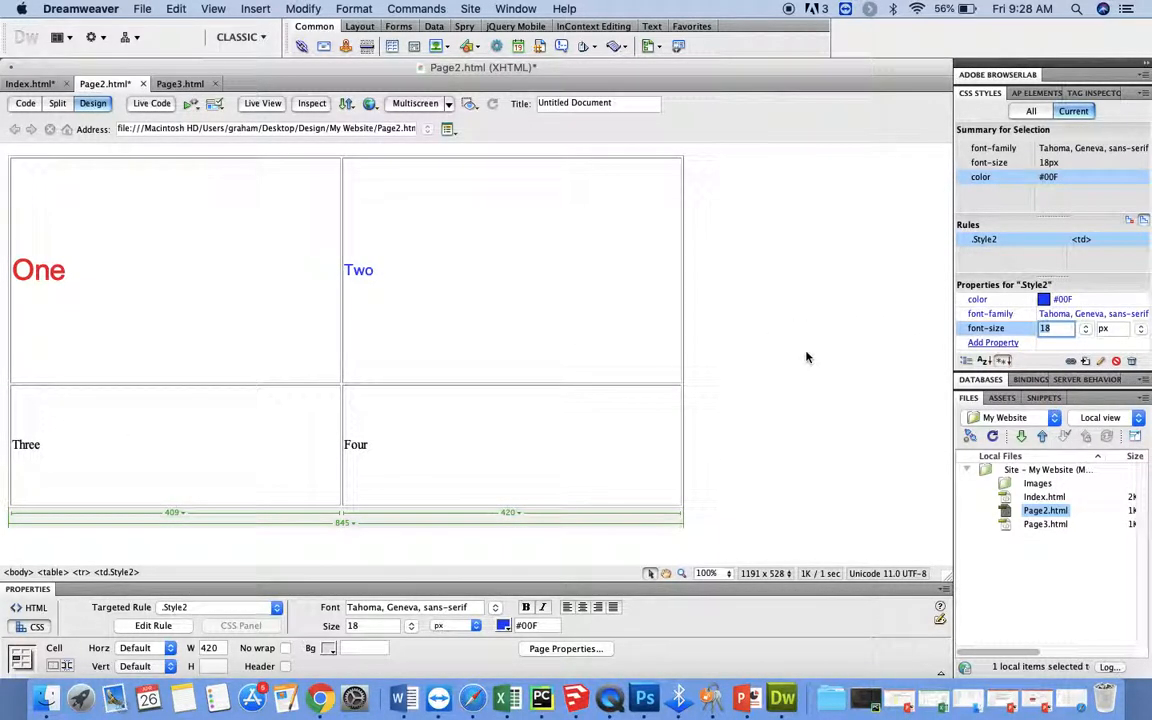
# With no text selected, create a third CSS class rule named Style3, defined in this document only
pyautogui.click(808, 357)
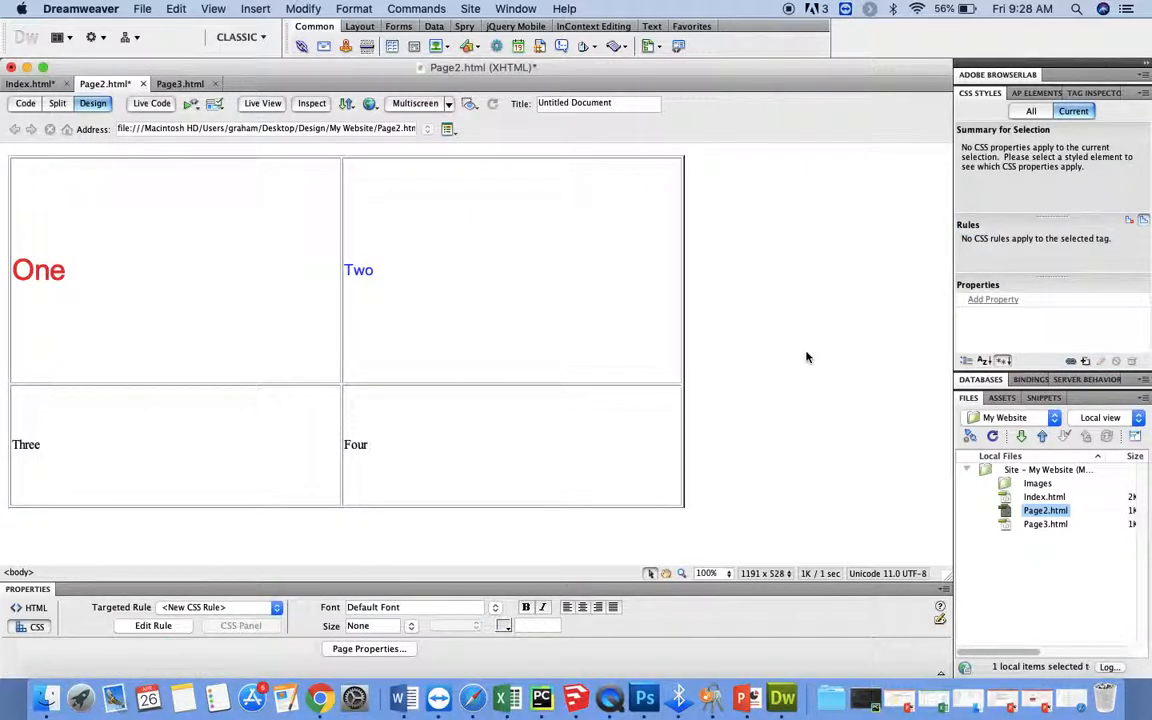
pyautogui.click(246, 610)
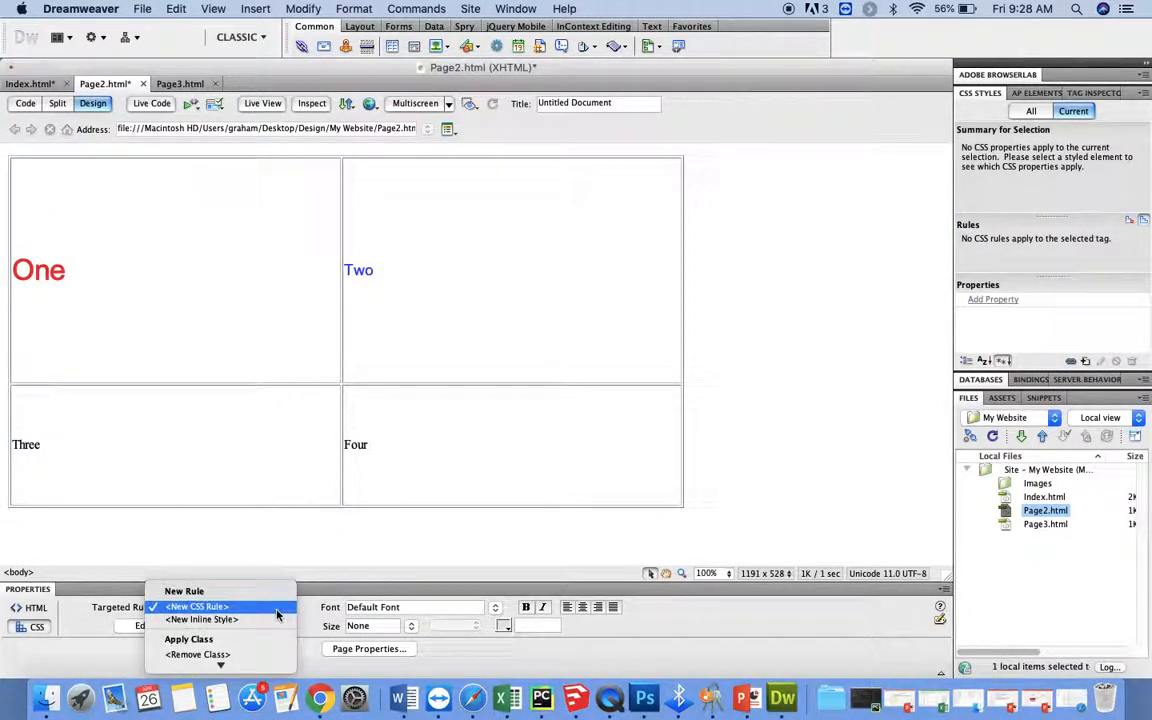
pyautogui.click(246, 612)
pyautogui.click(153, 625)
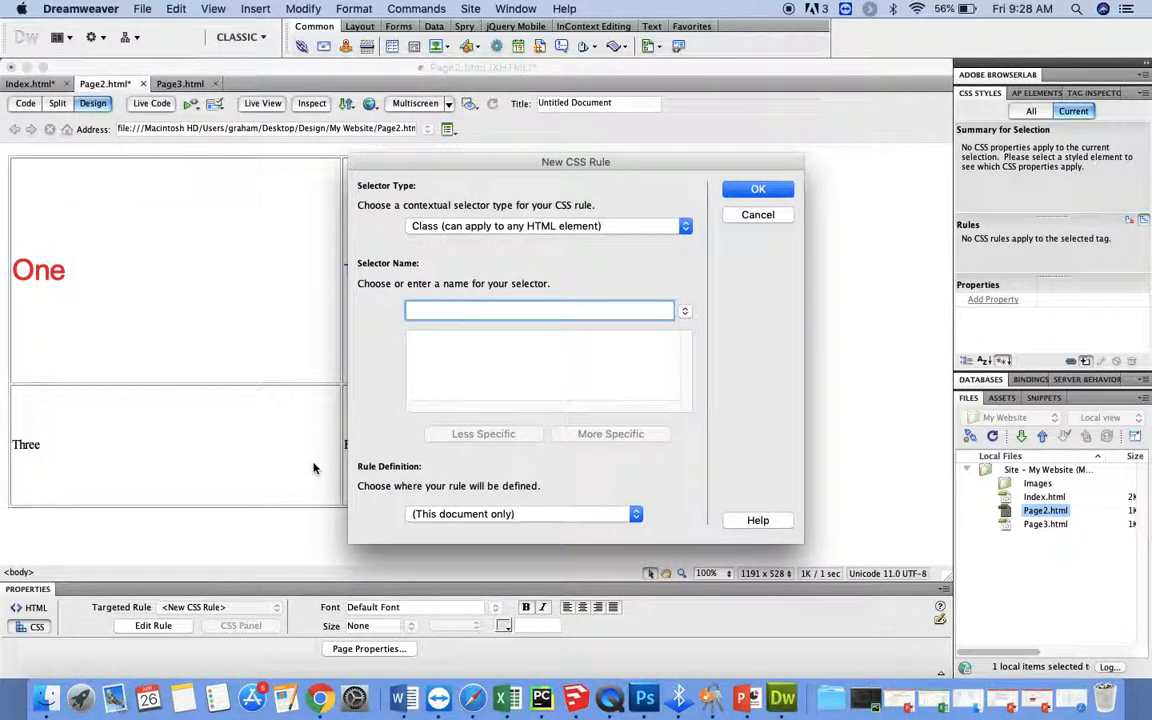
pyautogui.write('St')
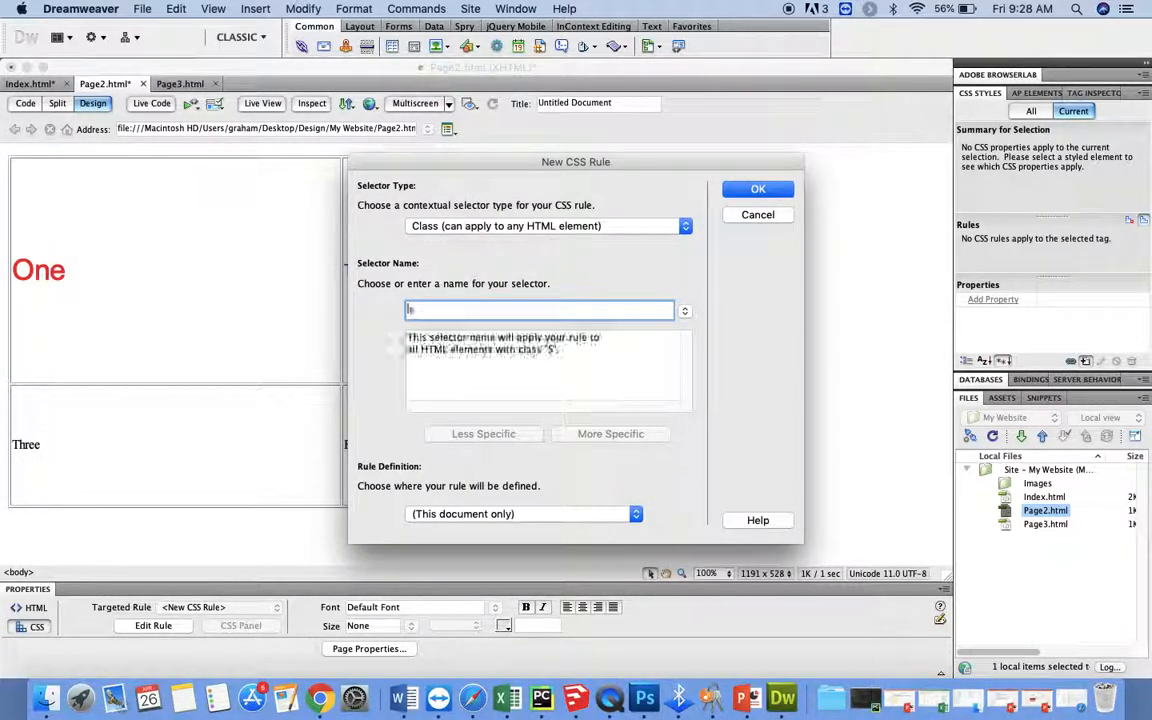
pyautogui.write('yle3')
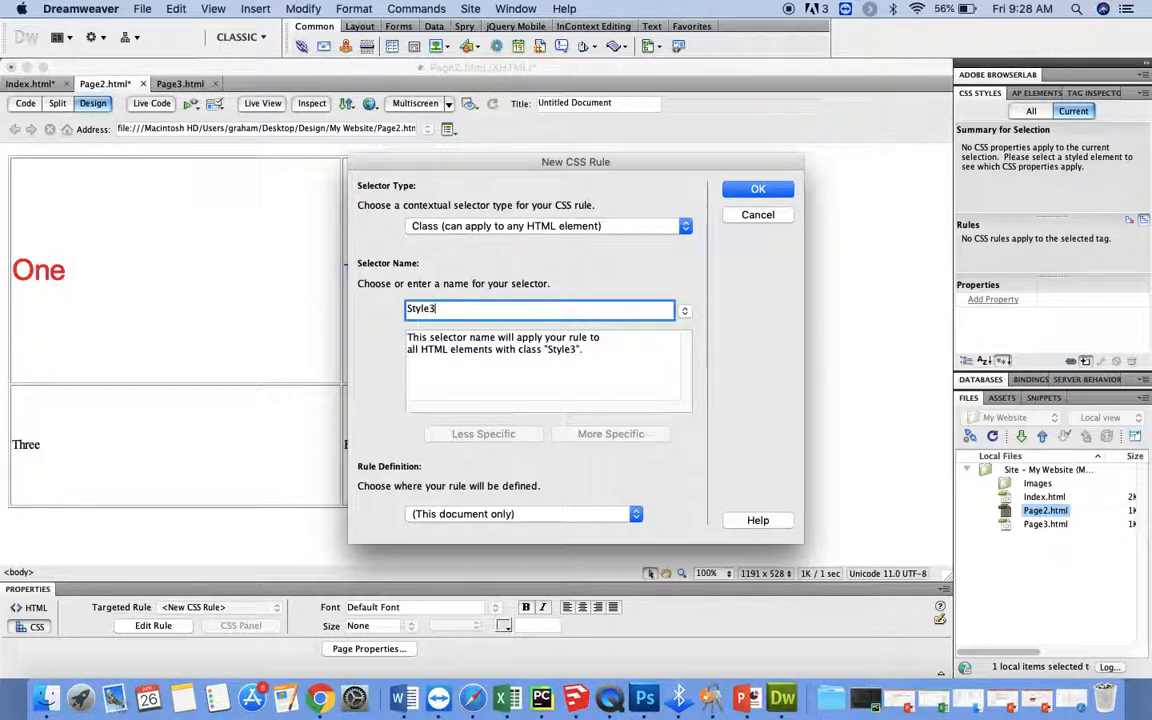
pyautogui.click(758, 190)
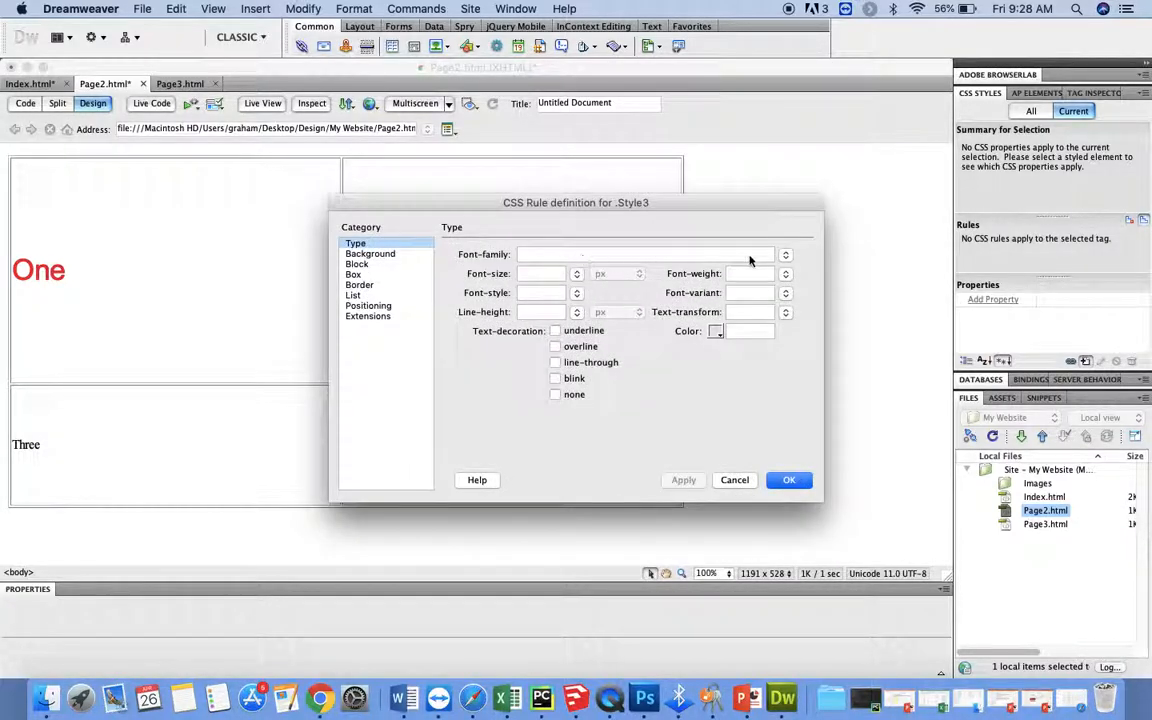
# Define Style3's type as Palatino Linotype, Book Antiqua, Palatino, serif at 24 px in green #090
pyautogui.click(752, 255)
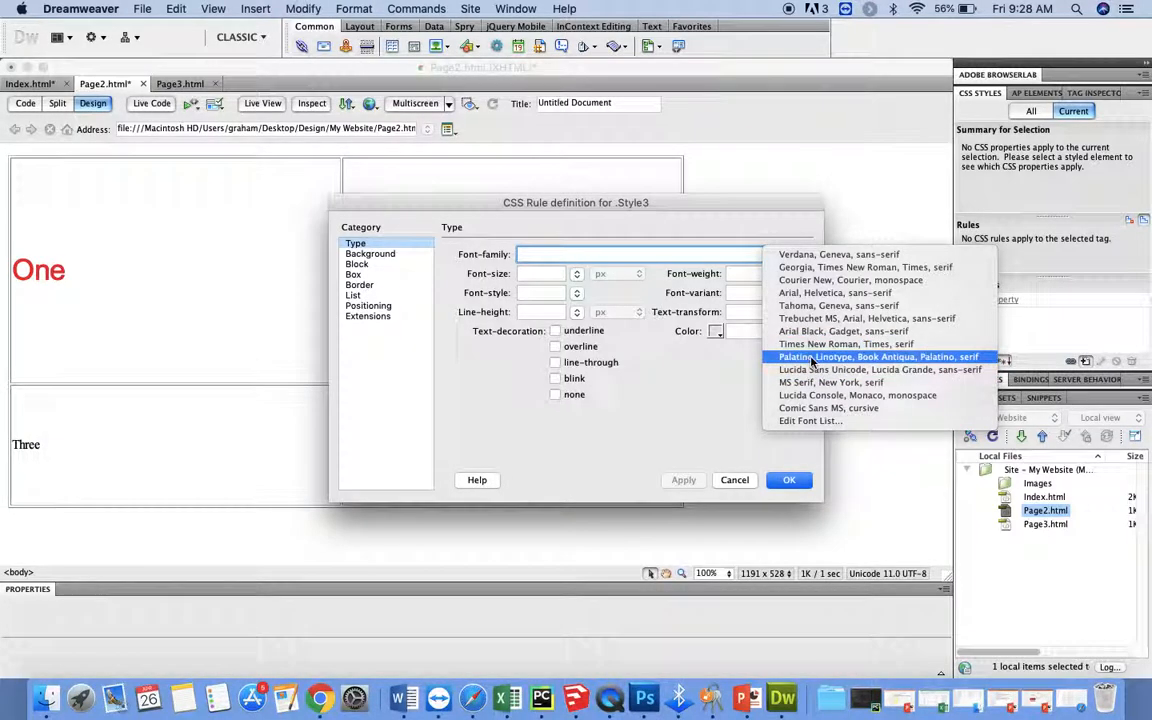
pyautogui.click(800, 357)
pyautogui.click(575, 275)
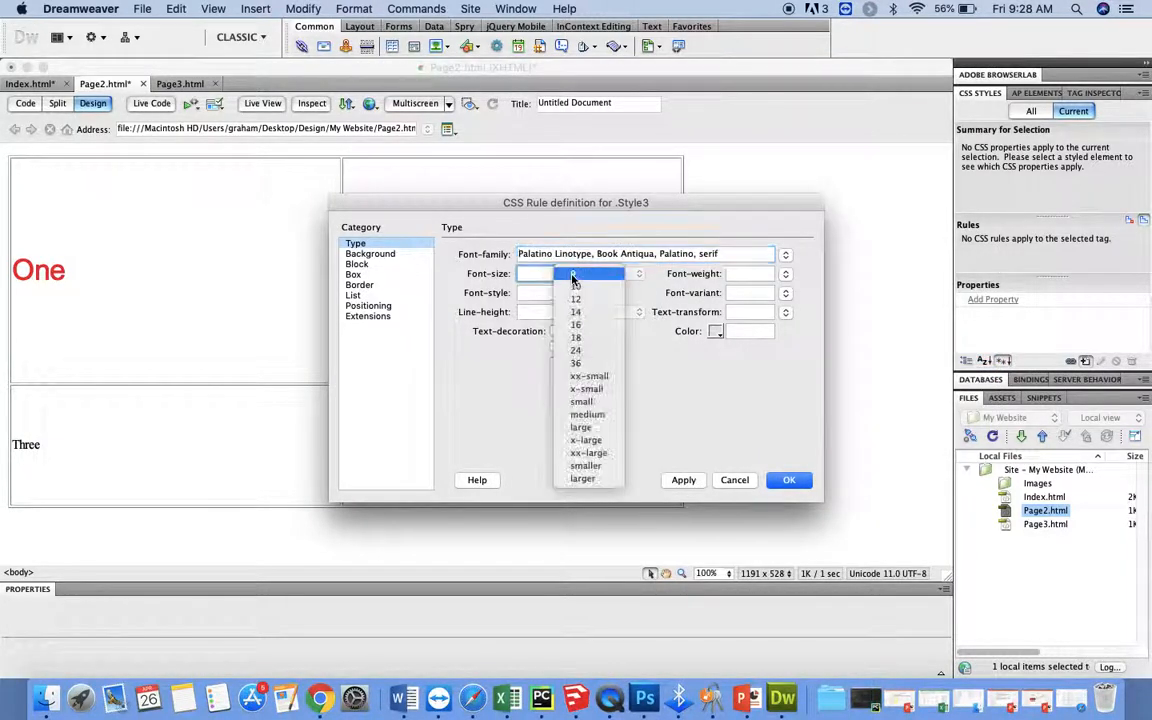
pyautogui.click(587, 352)
pyautogui.click(716, 331)
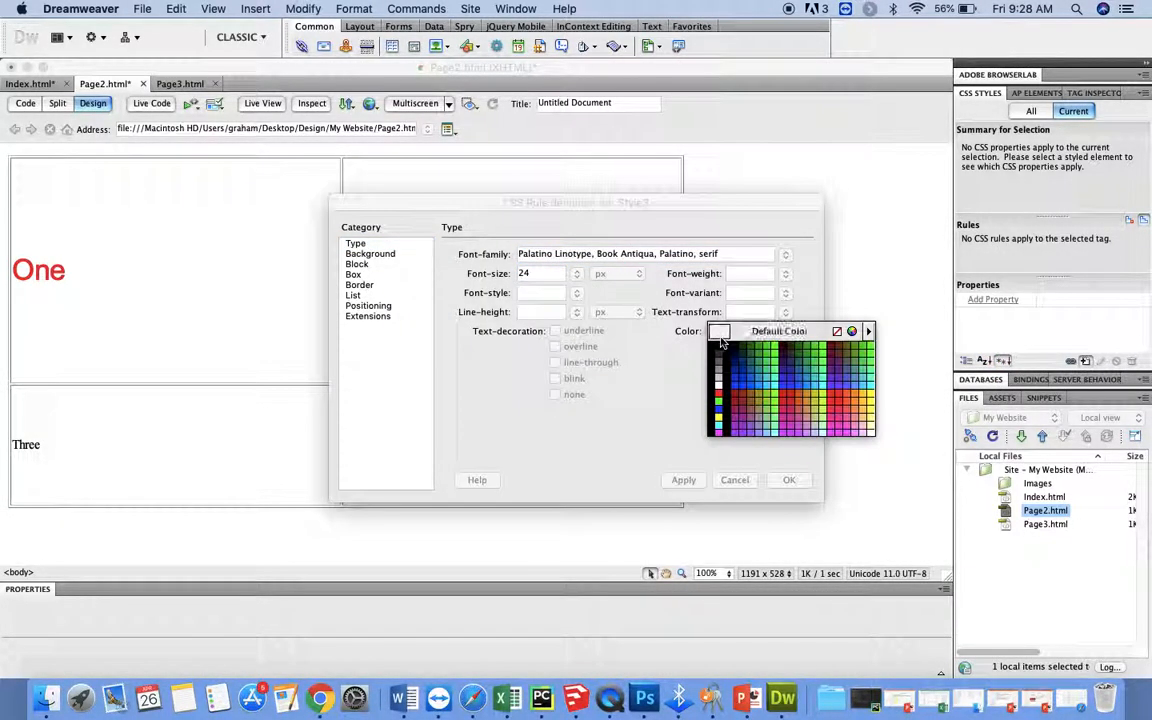
pyautogui.click(764, 347)
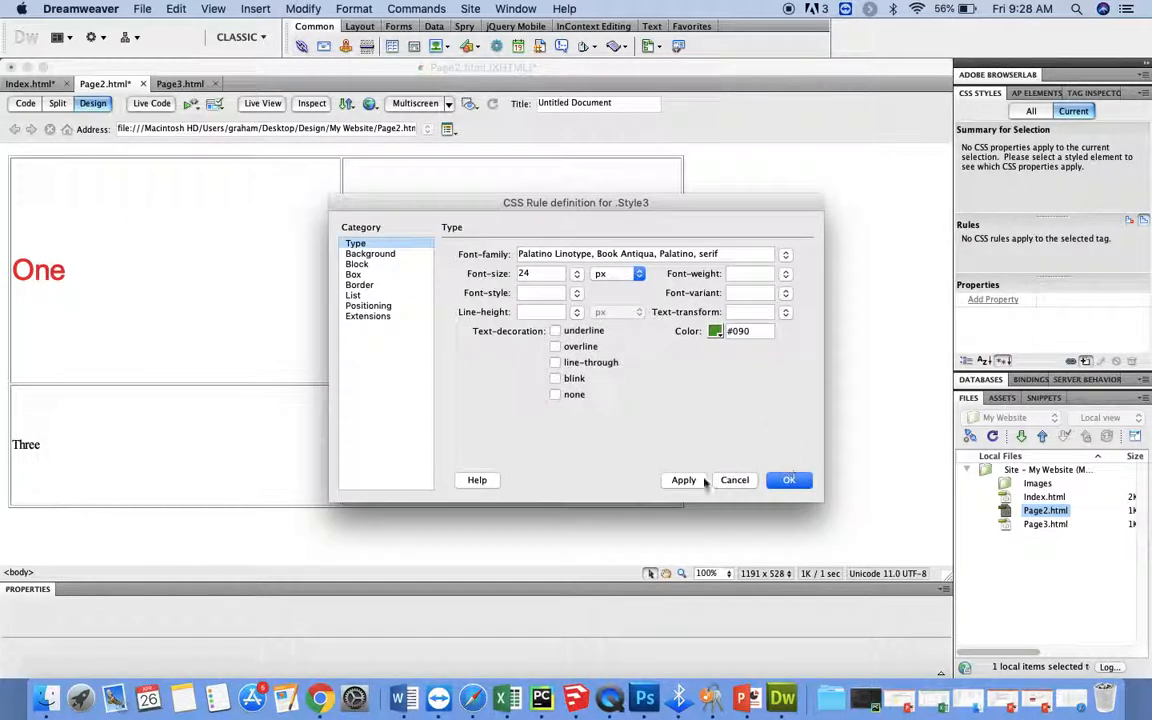
pyautogui.click(789, 481)
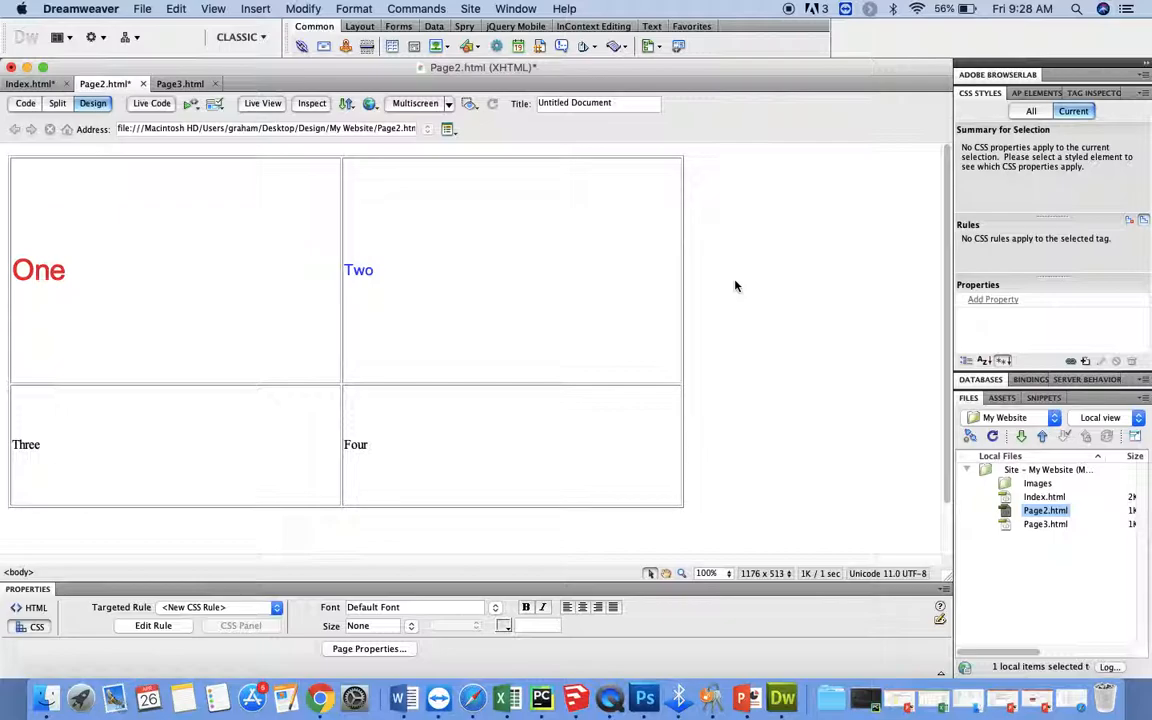
# Create a fourth CSS class rule named Style4, defined in this document only
pyautogui.click(269, 614)
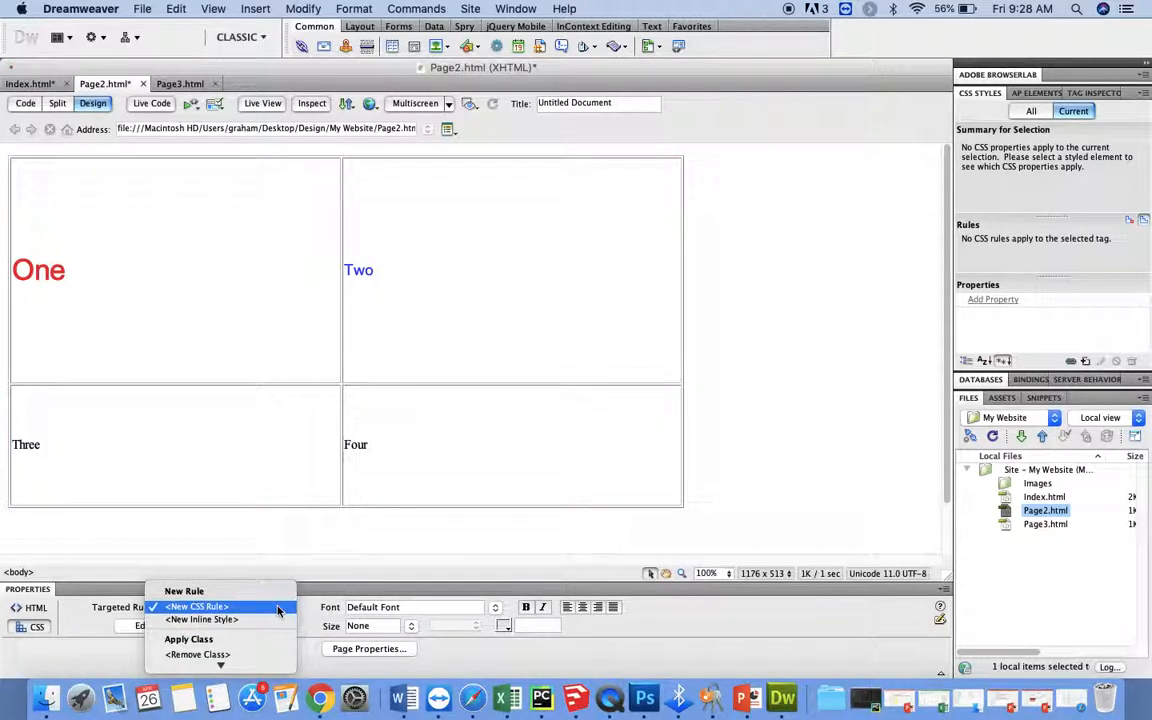
pyautogui.click(195, 612)
pyautogui.click(155, 625)
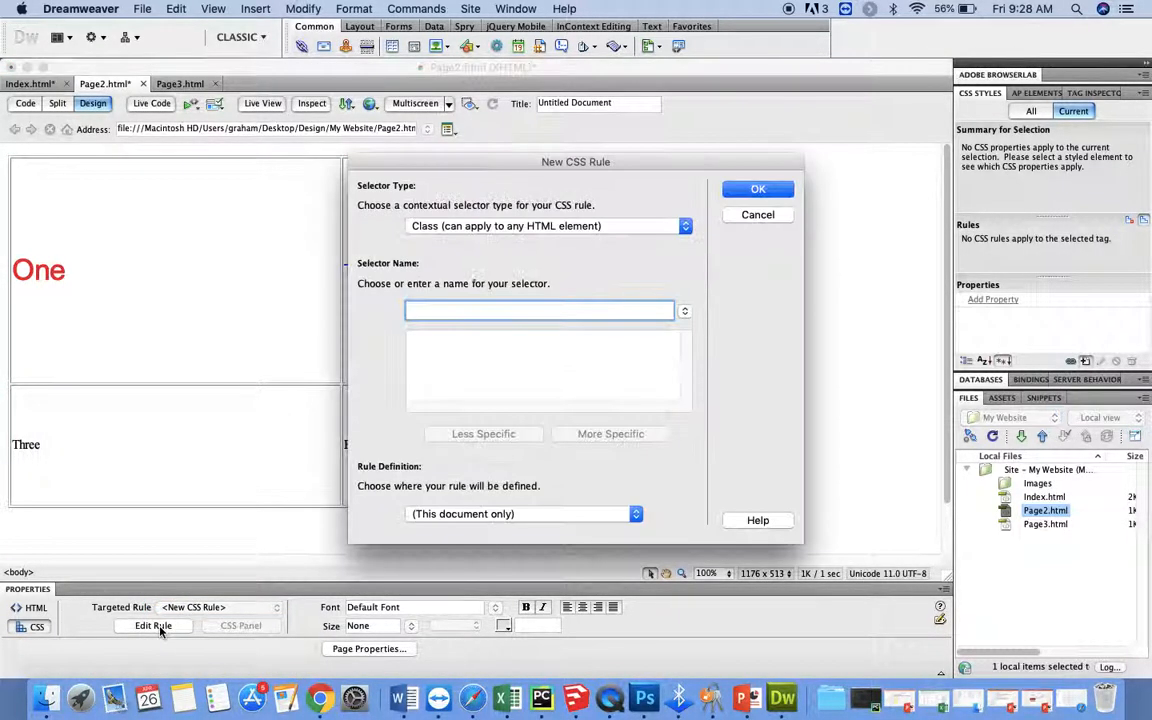
pyautogui.write('Style4')
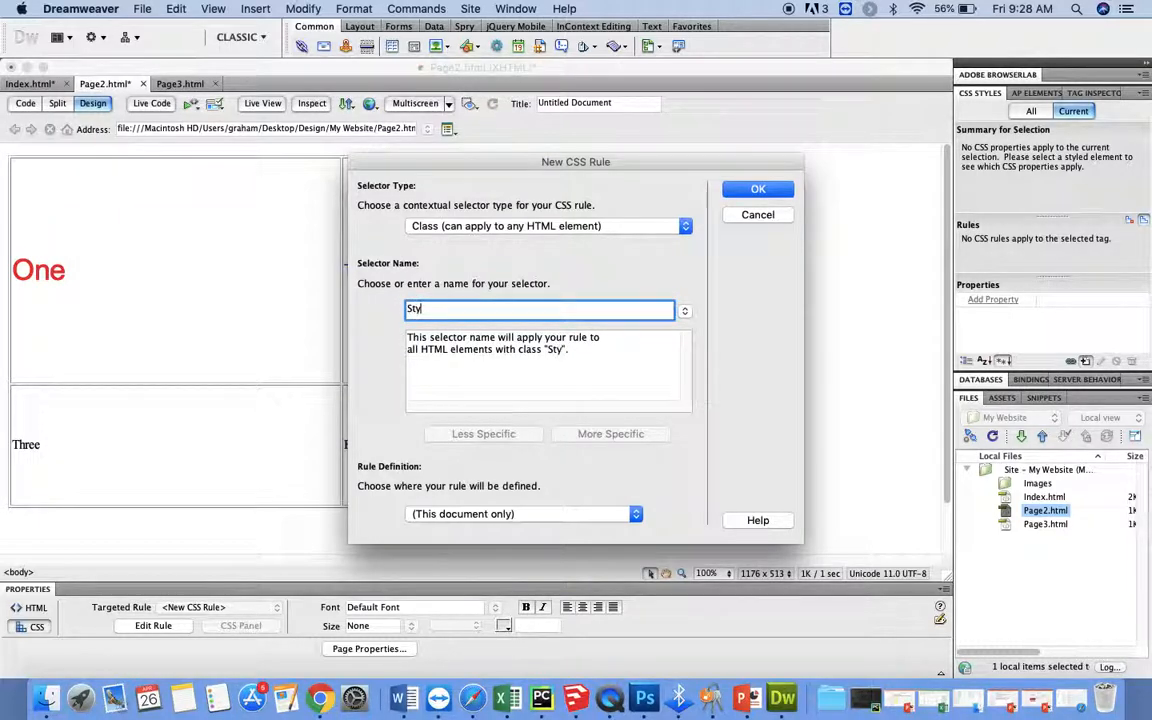
pyautogui.click(752, 191)
# Define Style4's type as Times New Roman, Times, serif at 12 px, underlined, in purple #90F
pyautogui.click(783, 255)
pyautogui.press('Down')
pyautogui.press('Down')
pyautogui.press('Down')
pyautogui.press('Down')
pyautogui.press('Down')
pyautogui.press('Down')
pyautogui.press('Down')
pyautogui.press('Return')
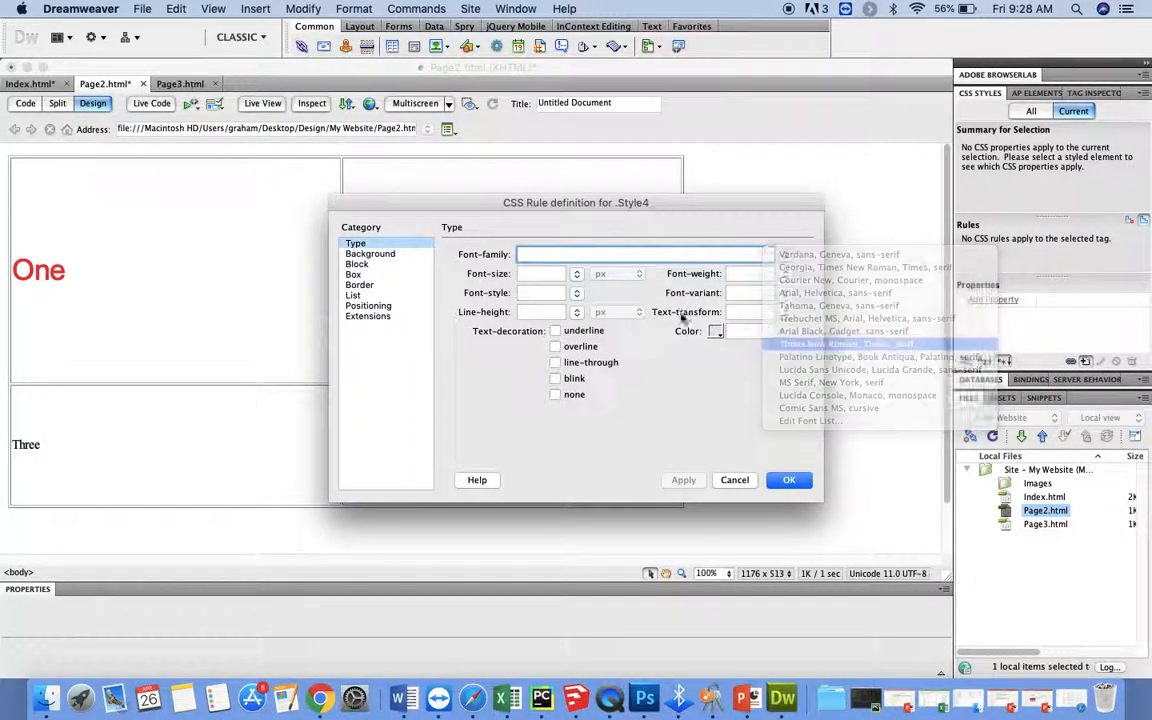
pyautogui.click(577, 273)
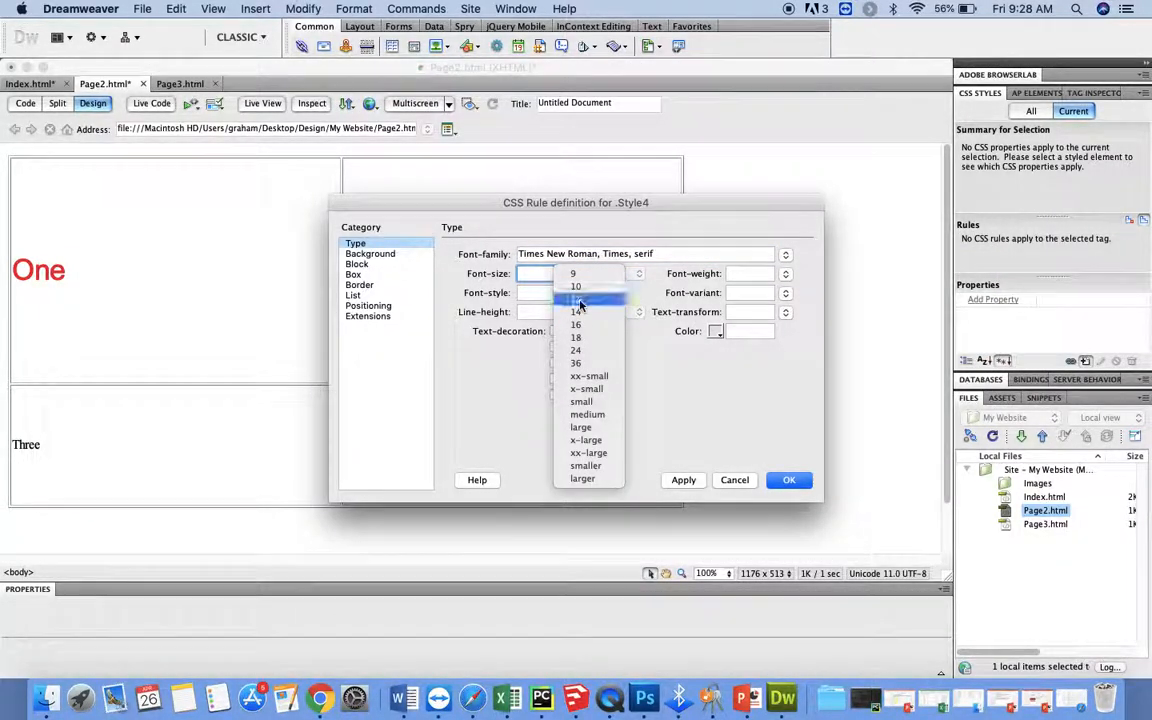
pyautogui.click(580, 301)
pyautogui.click(556, 332)
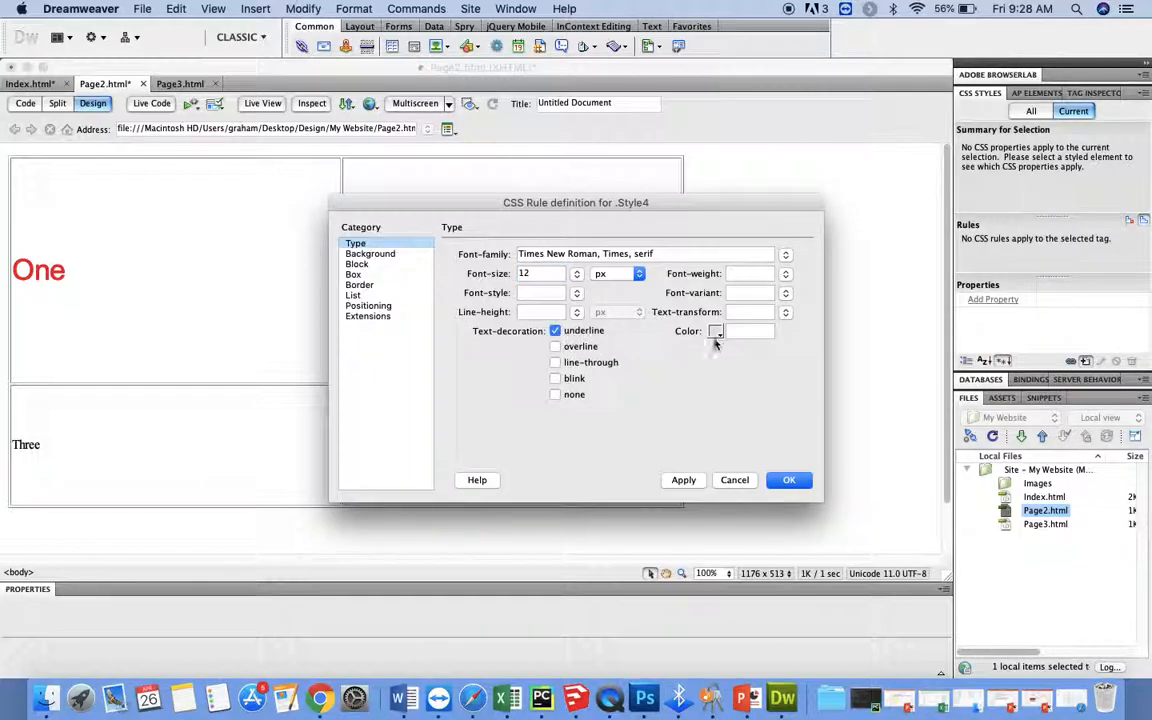
pyautogui.click(717, 333)
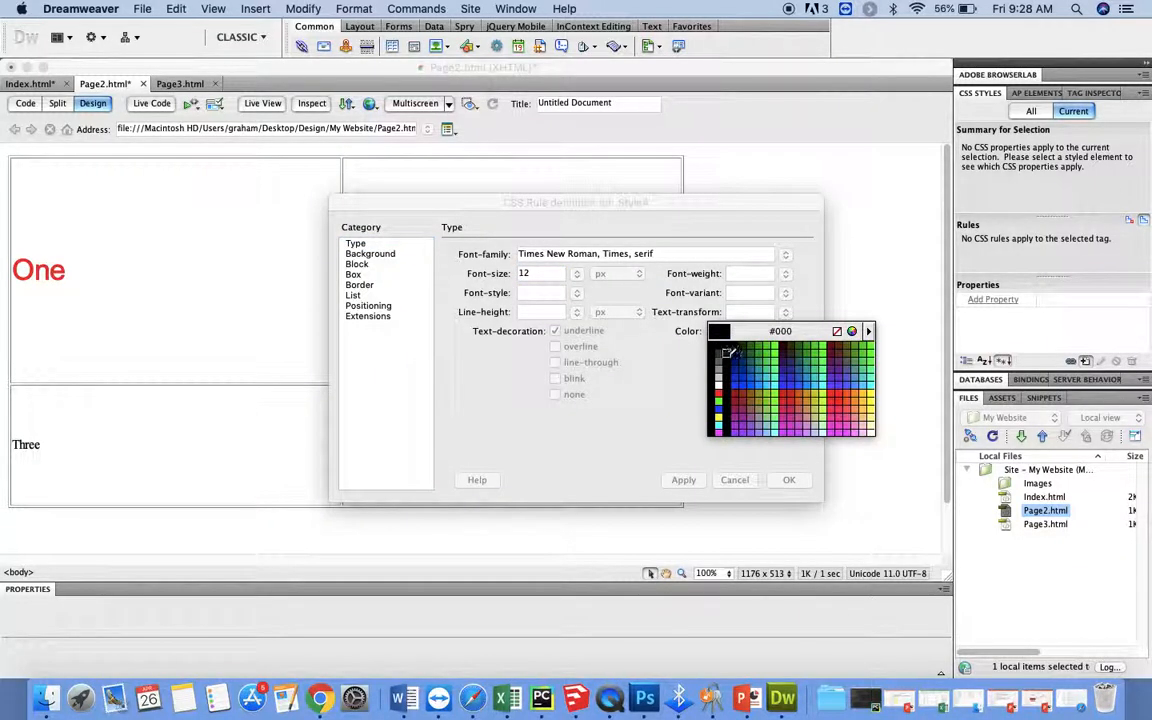
pyautogui.click(738, 428)
pyautogui.click(684, 480)
pyautogui.click(789, 481)
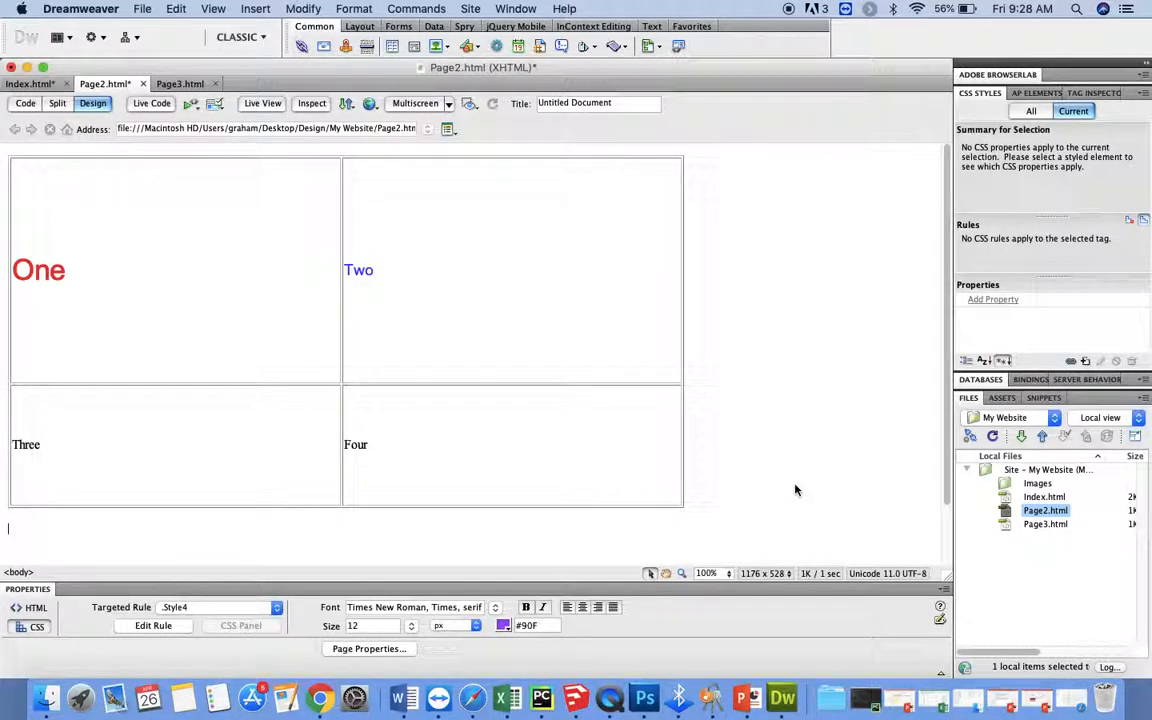
# Apply the Style3 class to the word "Three" in the table's lower row
pyautogui.doubleClick(21, 445)
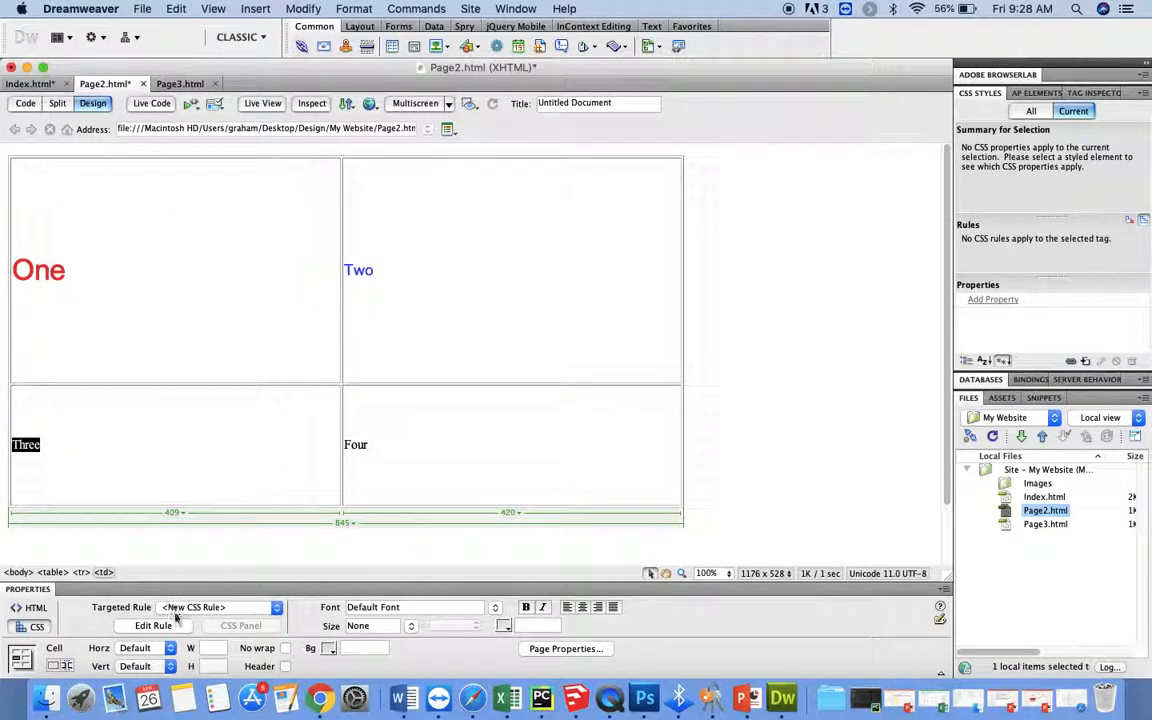
pyautogui.click(281, 610)
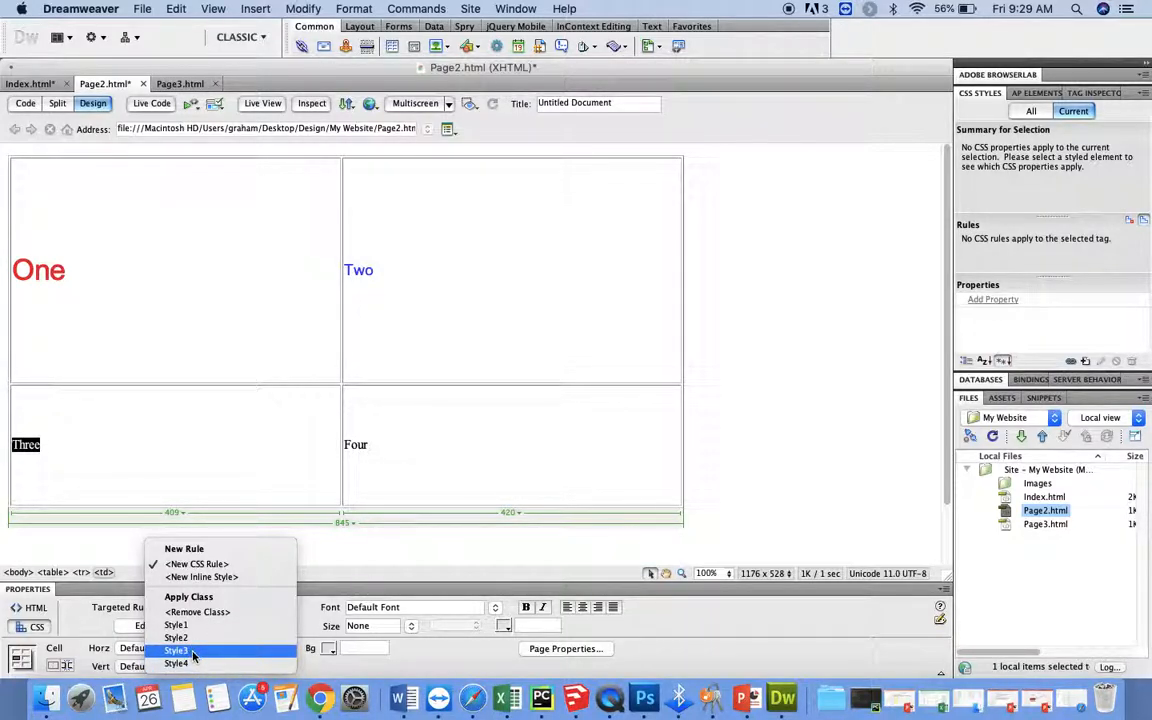
pyautogui.click(193, 655)
# Apply the Style4 class to the word "Four" in the table's lower row
pyautogui.moveTo(380, 434); pyautogui.dragTo(340, 436)
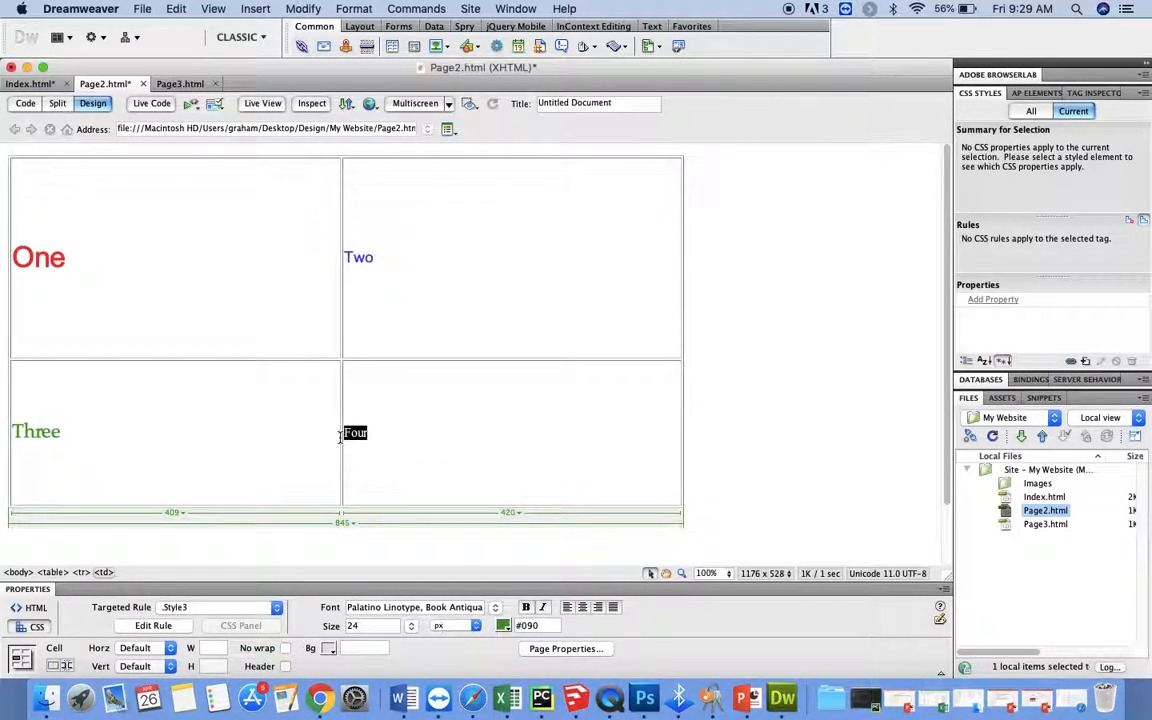
pyautogui.click(260, 607)
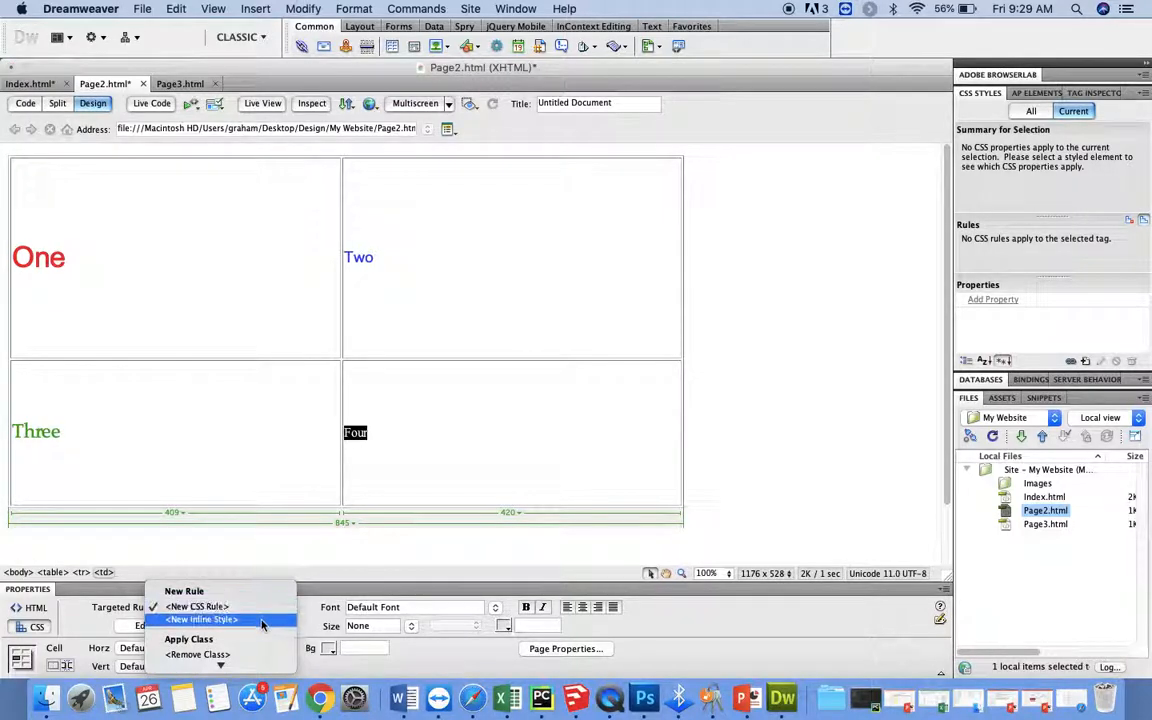
pyautogui.click(232, 662)
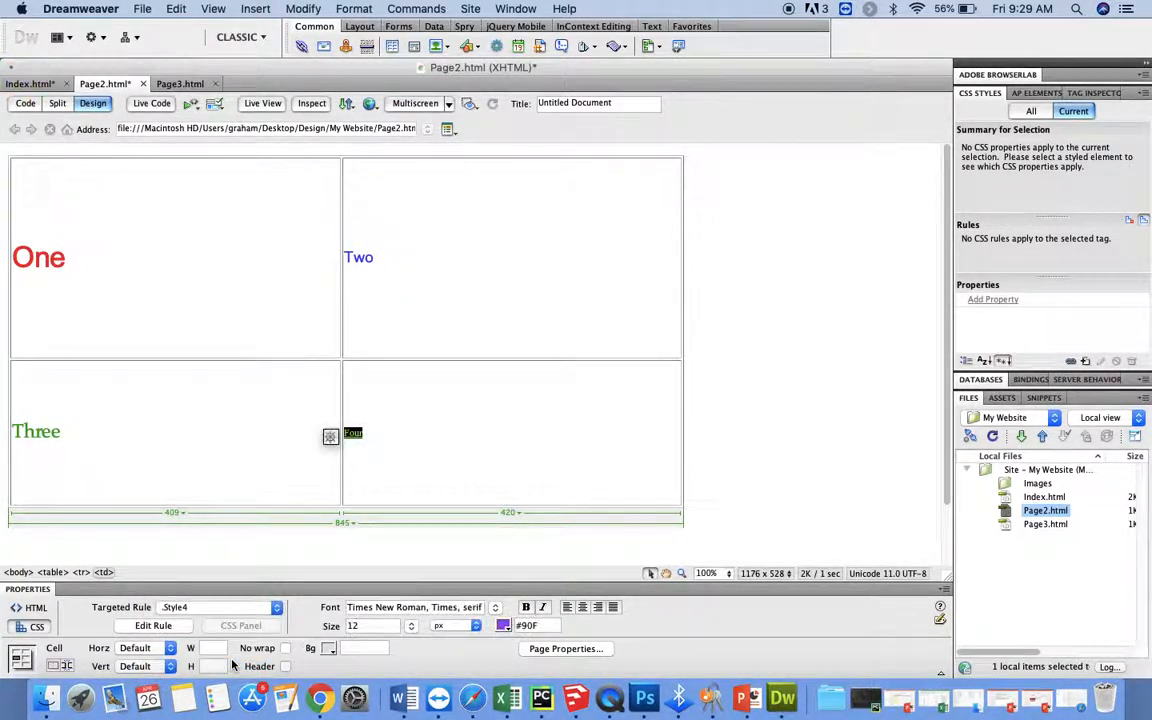
pyautogui.click(527, 440)
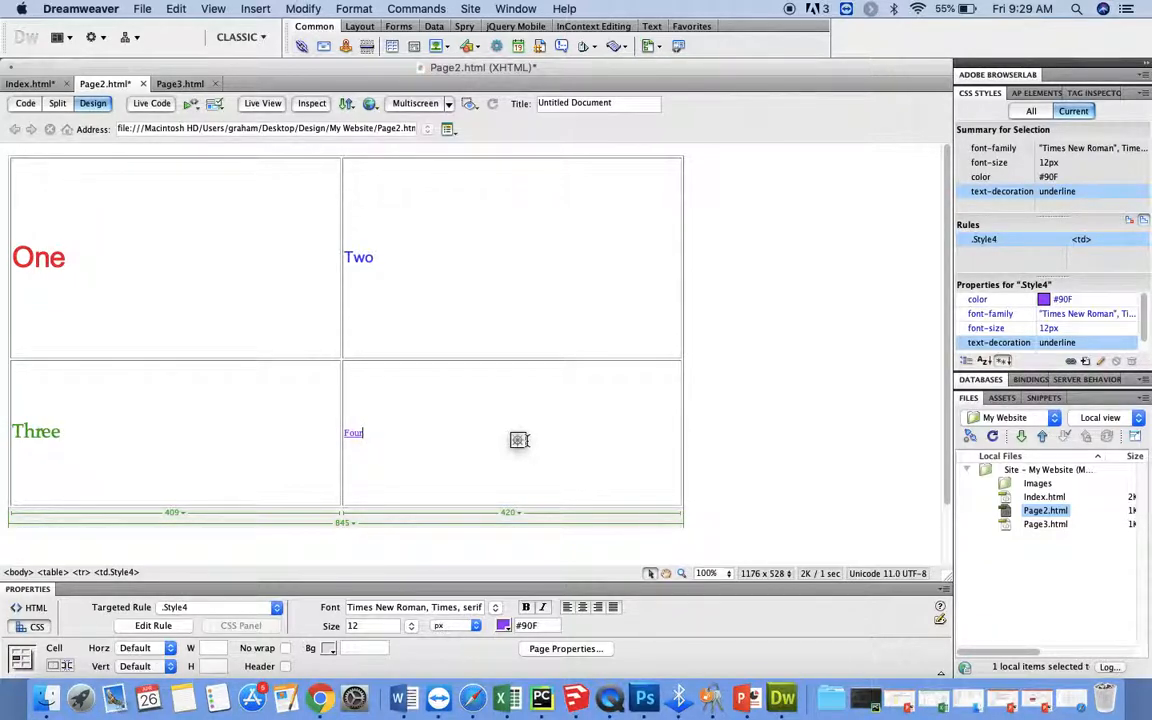
# Remove the Style1 class from the word "One" in the table's upper row
pyautogui.moveTo(66, 256); pyautogui.dragTo(16, 260)
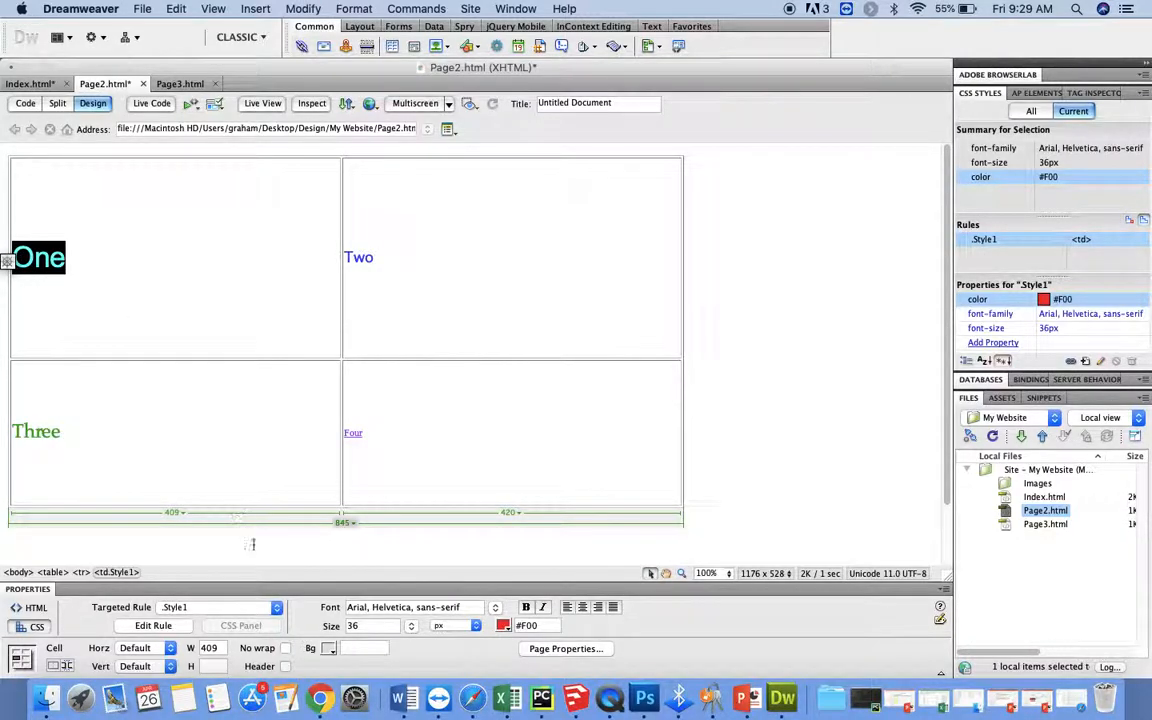
pyautogui.click(277, 609)
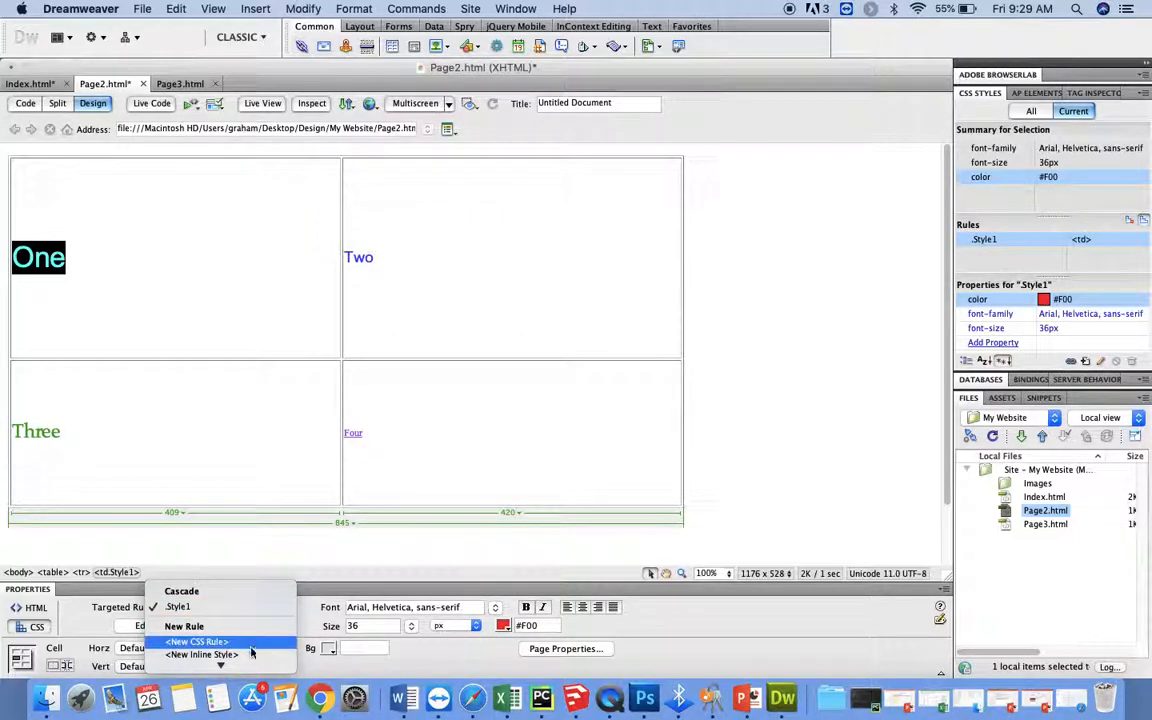
pyautogui.moveTo(244, 667)
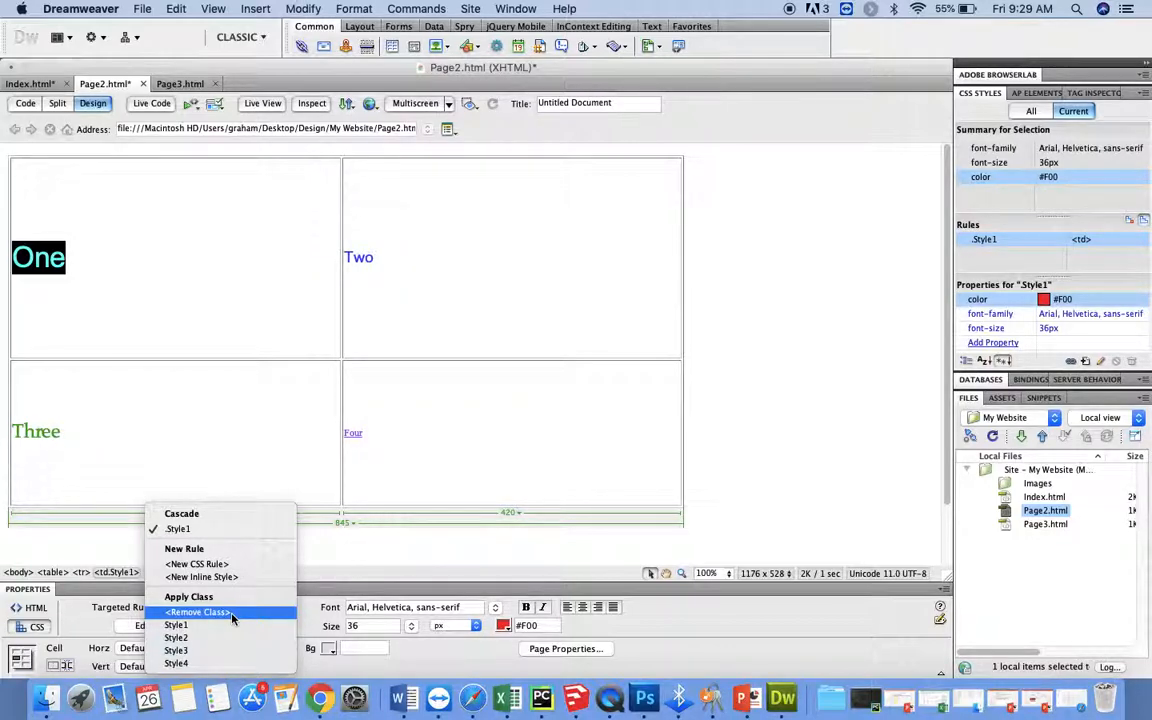
pyautogui.click(231, 615)
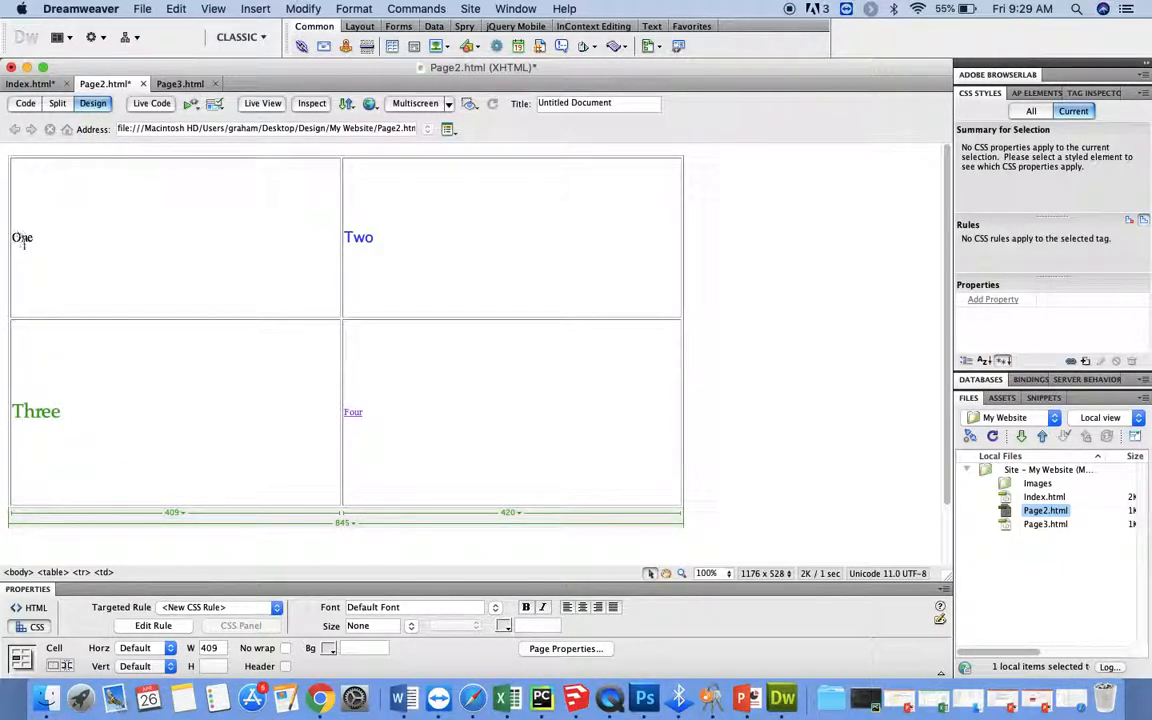
# Apply the Style3 class to the unstyled word "One" in the table's upper row
pyautogui.moveTo(41, 236); pyautogui.dragTo(16, 237)
pyautogui.click(220, 607)
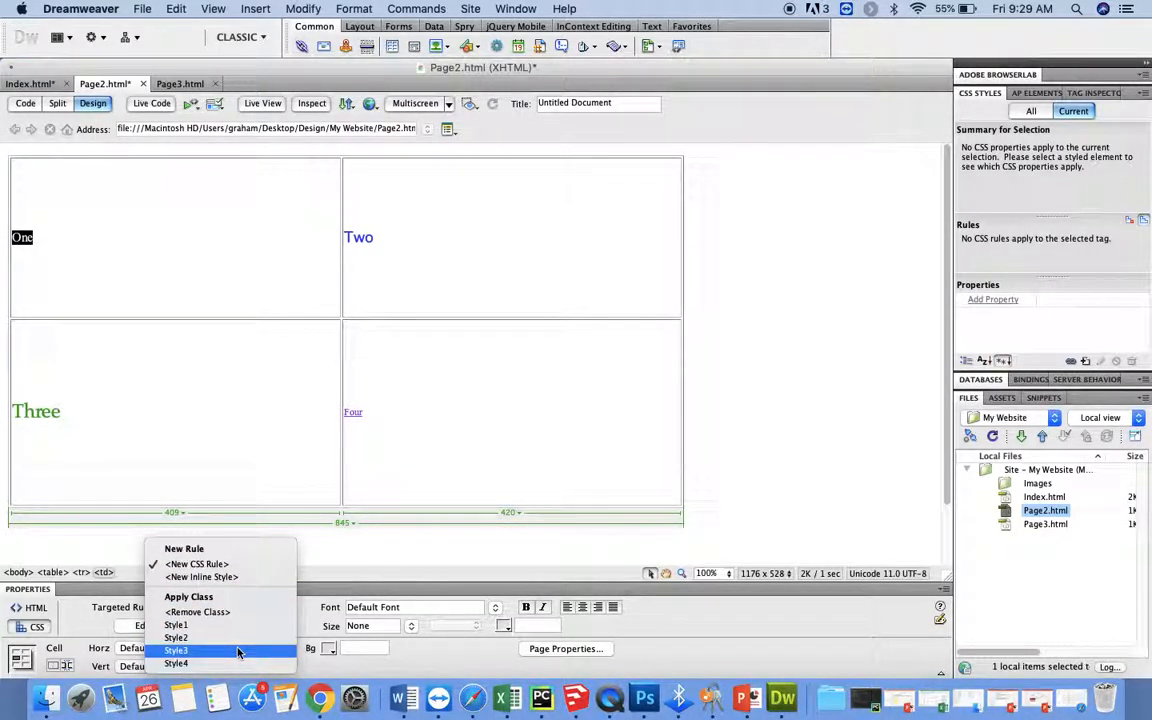
pyautogui.click(238, 652)
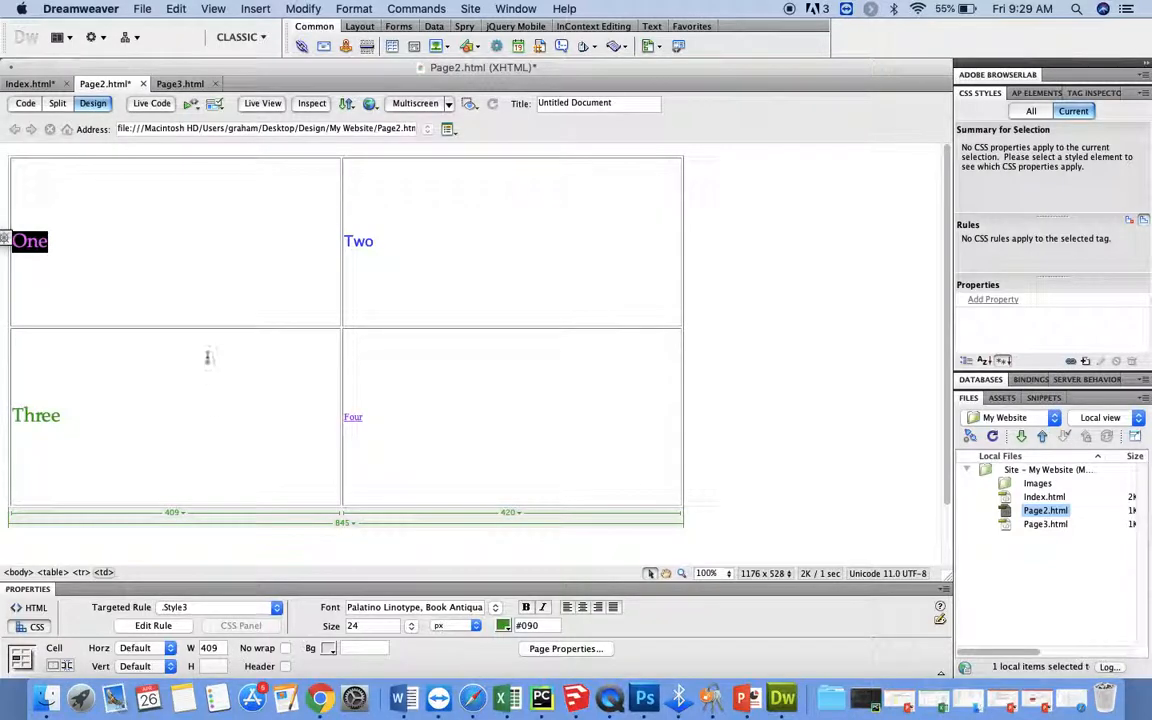
pyautogui.click(145, 273)
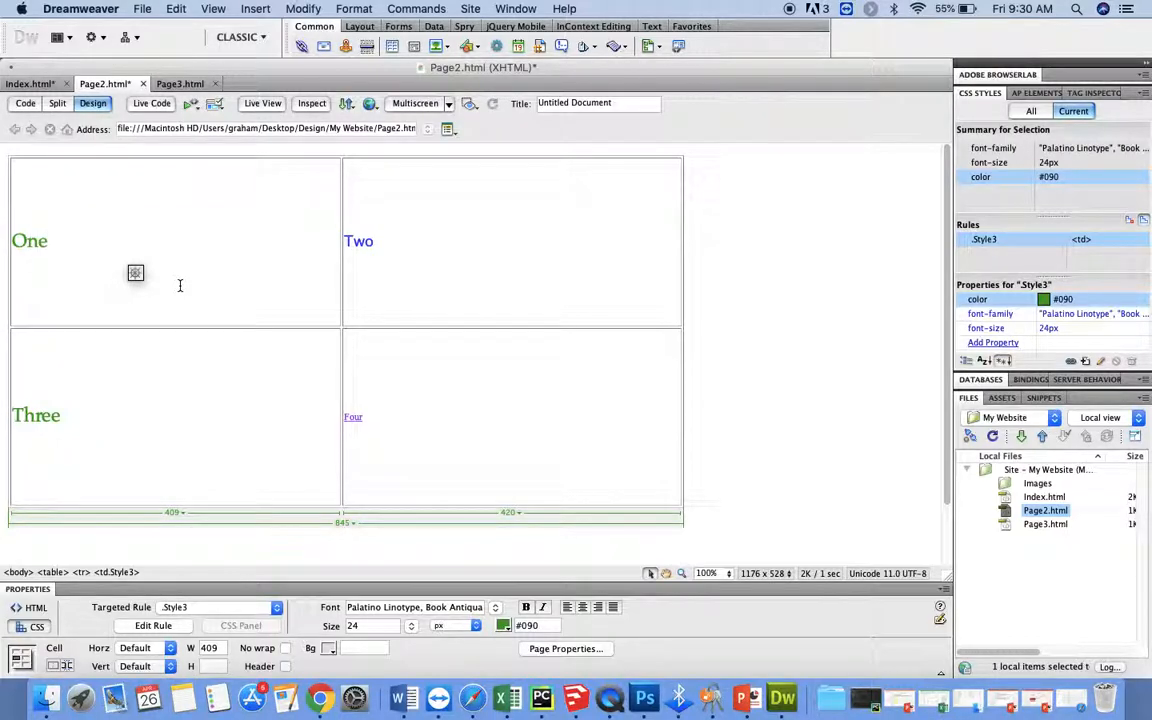
# In split code and design view, apply the Style1 class to the selected word "One" and highlight its Style3 and Style1 references in the code
pyautogui.click(58, 104)
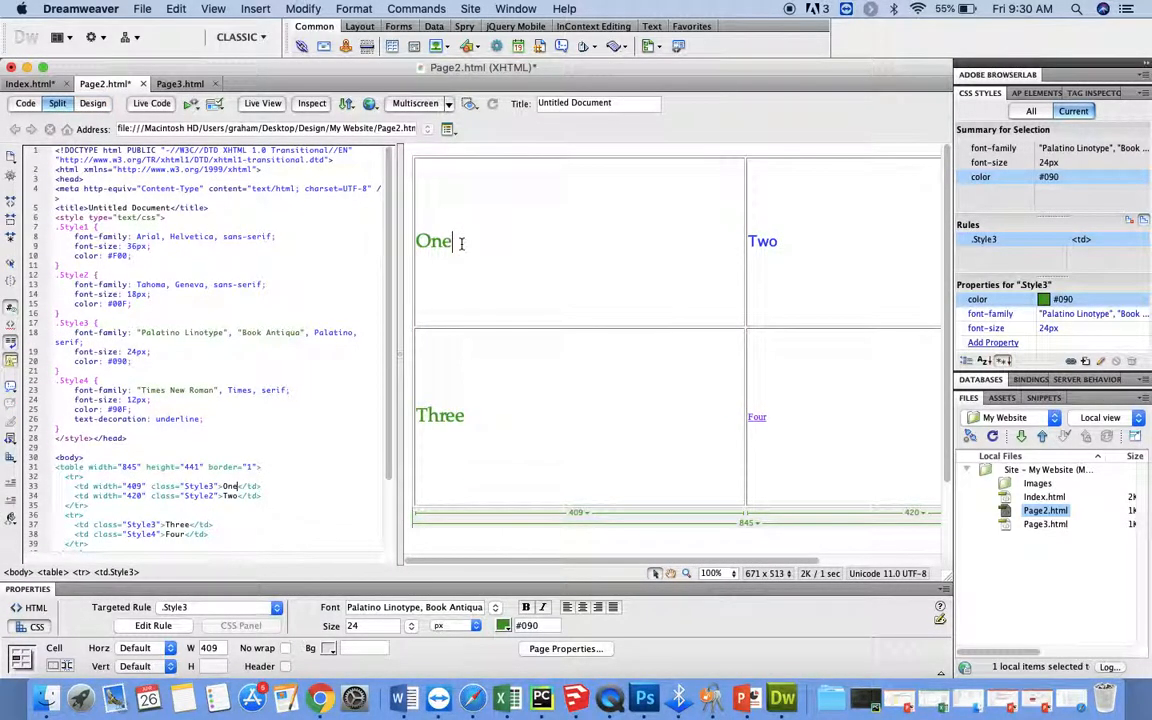
pyautogui.moveTo(455, 243); pyautogui.dragTo(414, 242)
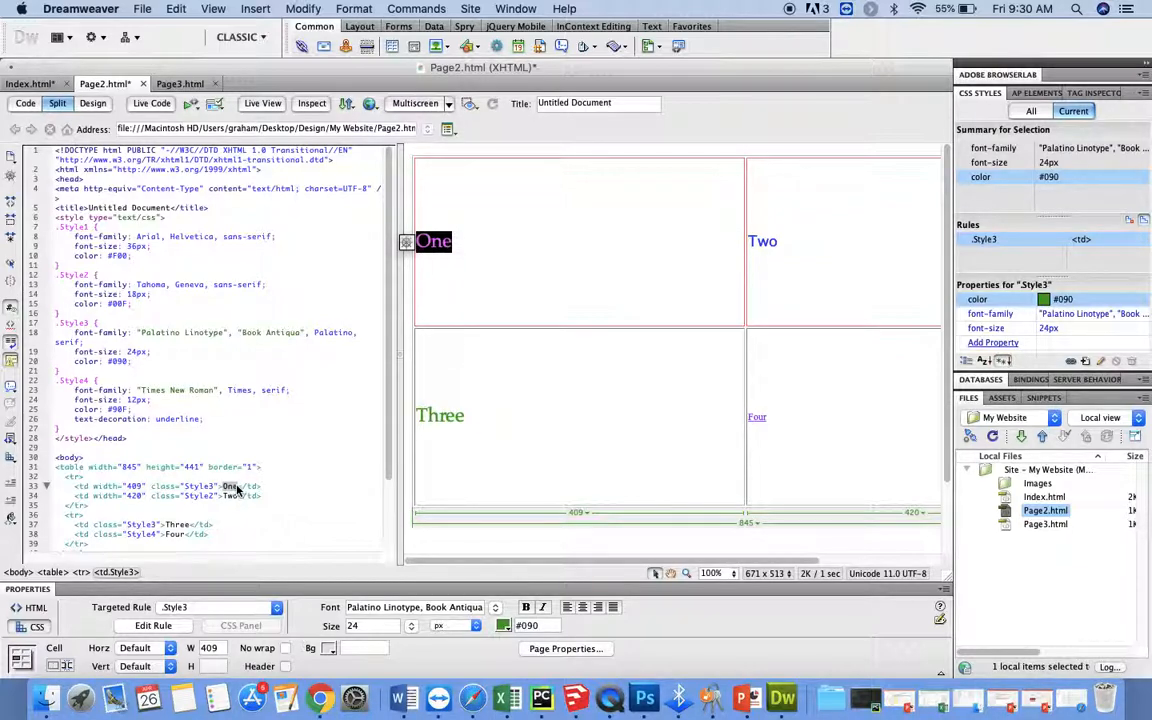
pyautogui.click(278, 609)
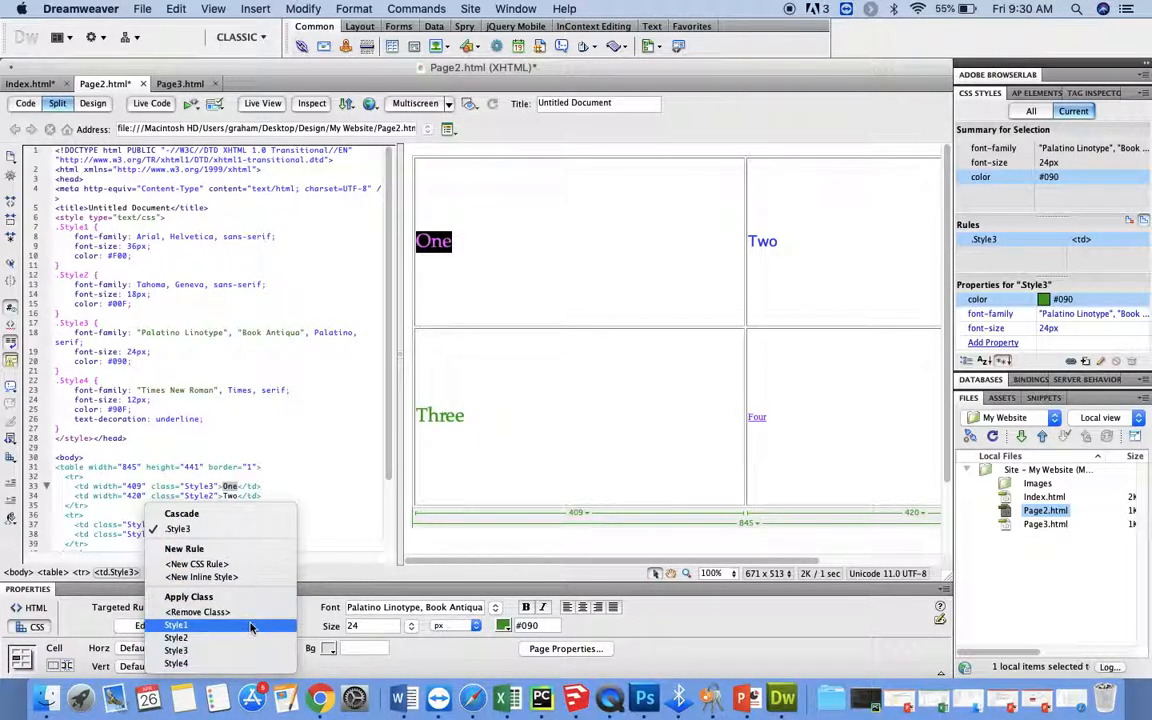
pyautogui.click(250, 624)
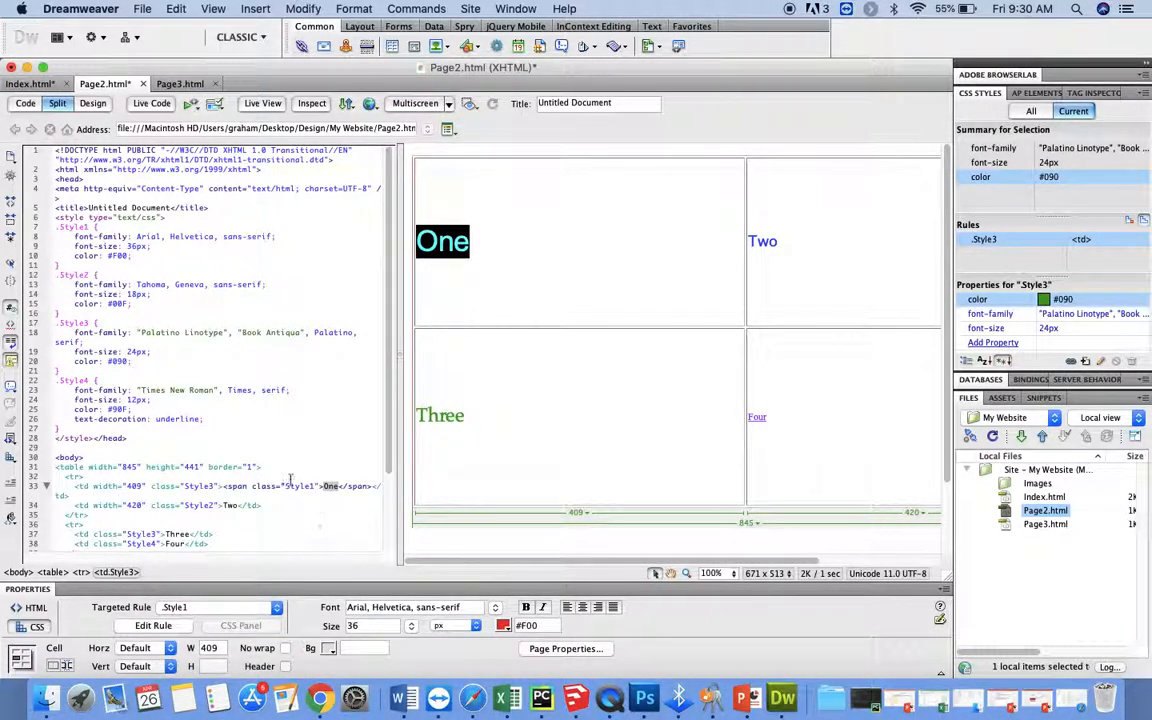
pyautogui.moveTo(152, 487); pyautogui.dragTo(215, 487)
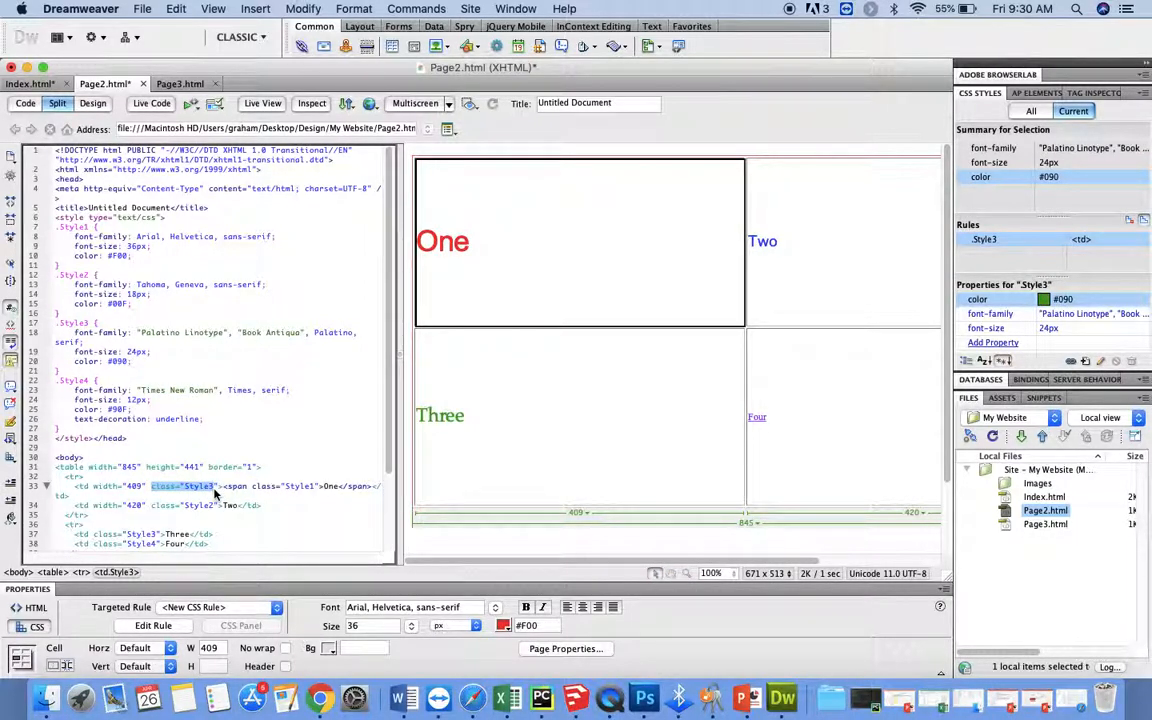
pyautogui.moveTo(286, 487); pyautogui.dragTo(313, 487)
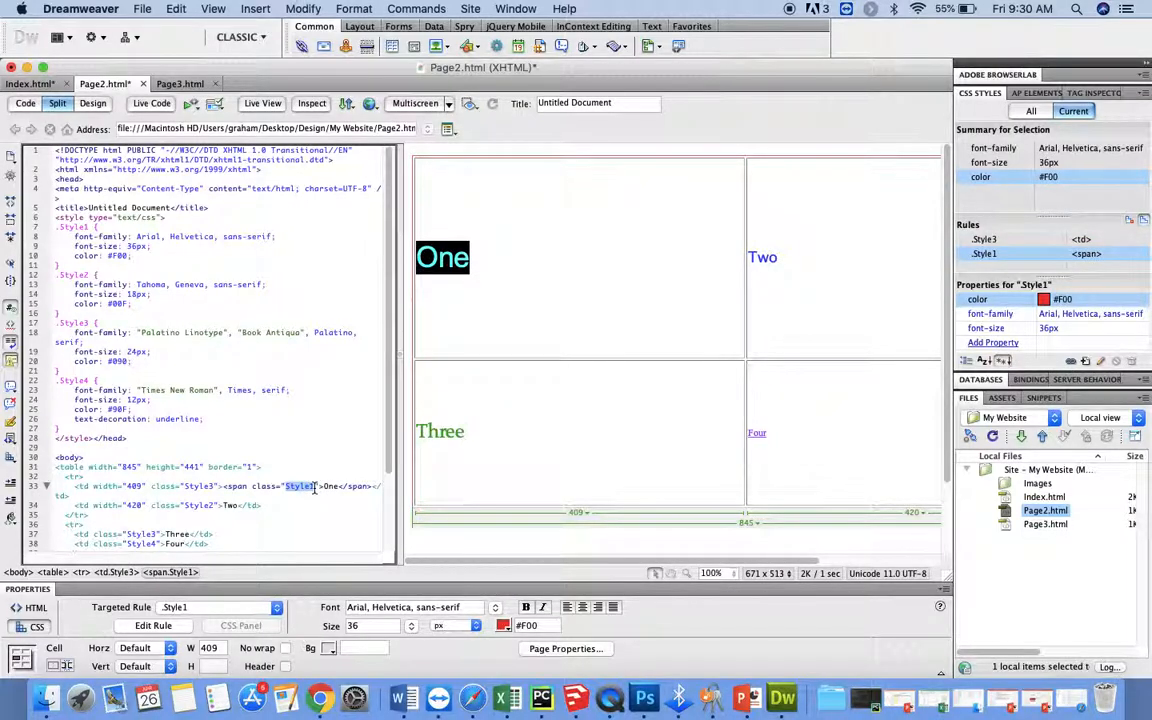
# Apply the Style4 class to the selected word "One" on top of its existing Style3 and Style1 classes
pyautogui.moveTo(506, 260); pyautogui.dragTo(412, 258)
pyautogui.click(250, 607)
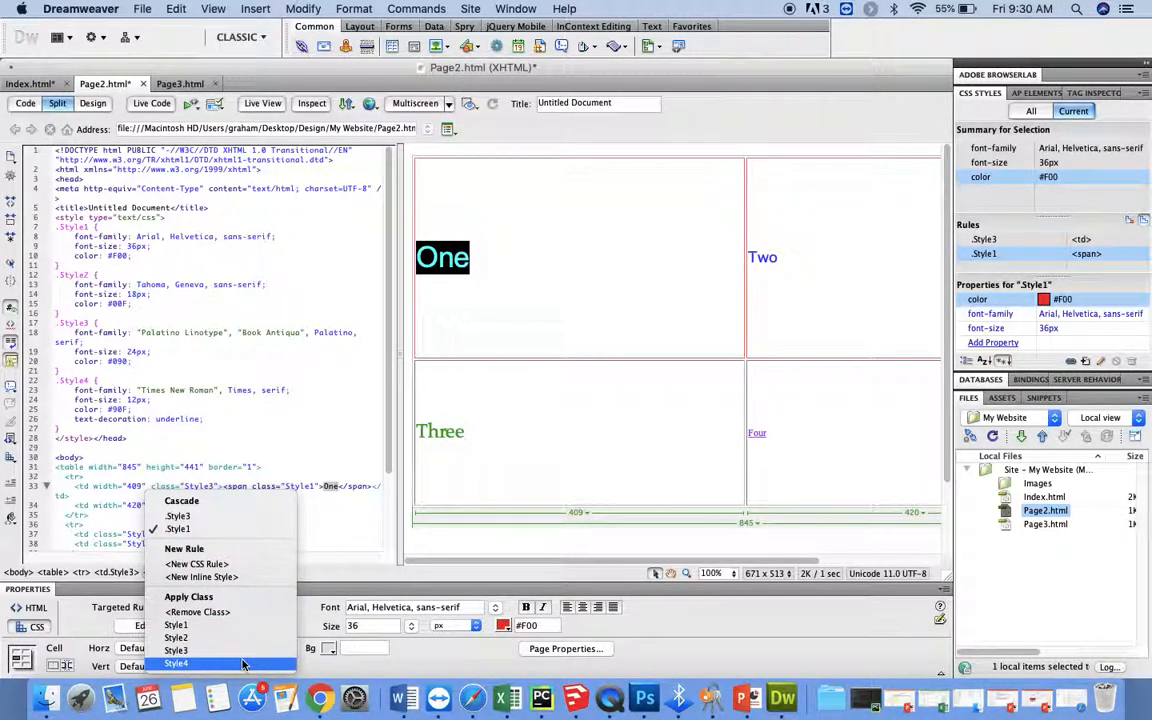
pyautogui.click(247, 663)
pyautogui.click(609, 291)
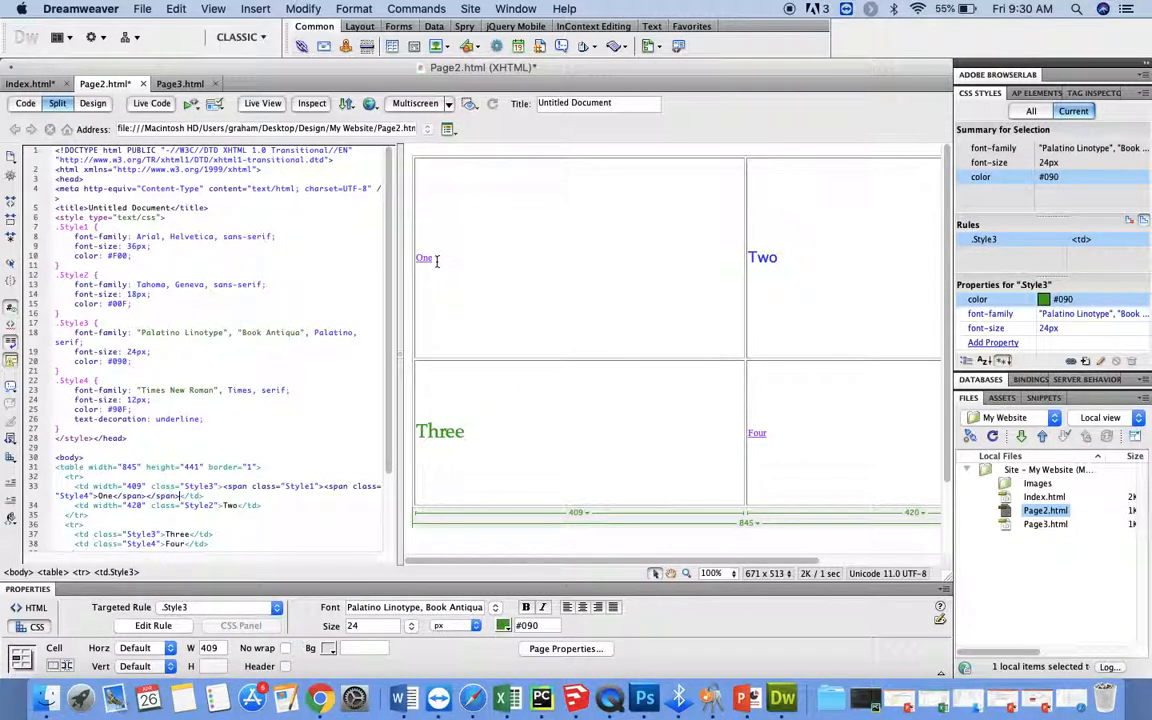
# Remove the Style4 class and the Style1 class from the word "One" in the table's upper row
pyautogui.moveTo(437, 258); pyautogui.dragTo(418, 261)
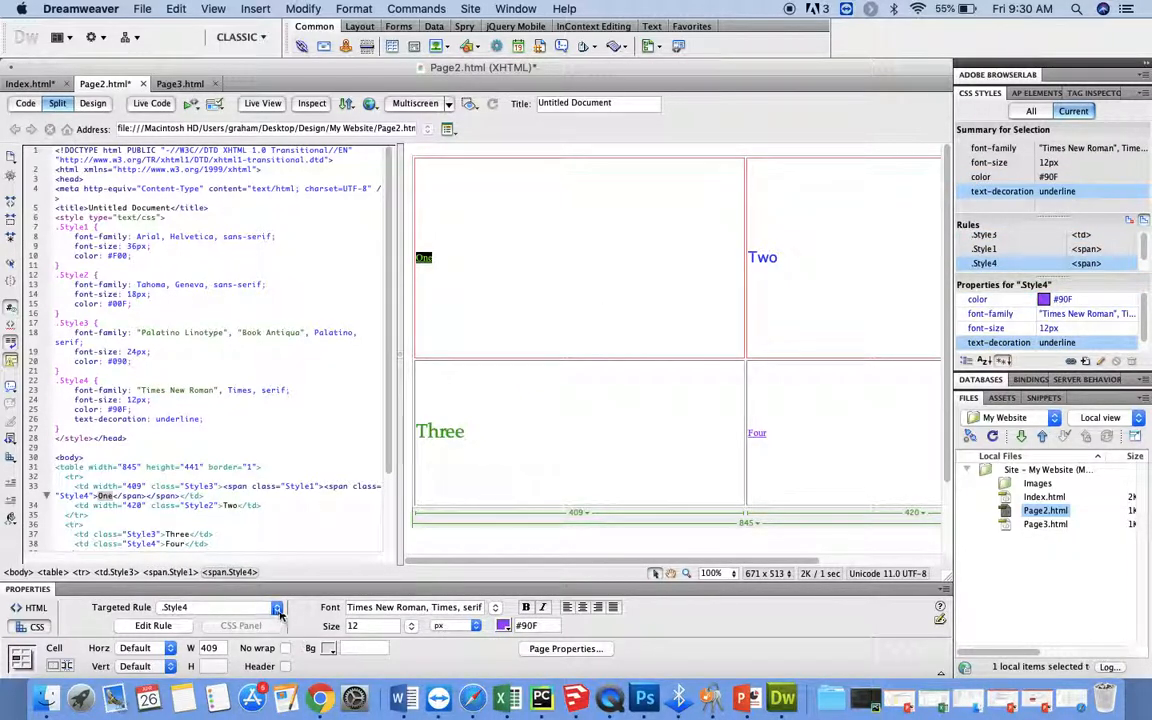
pyautogui.click(255, 607)
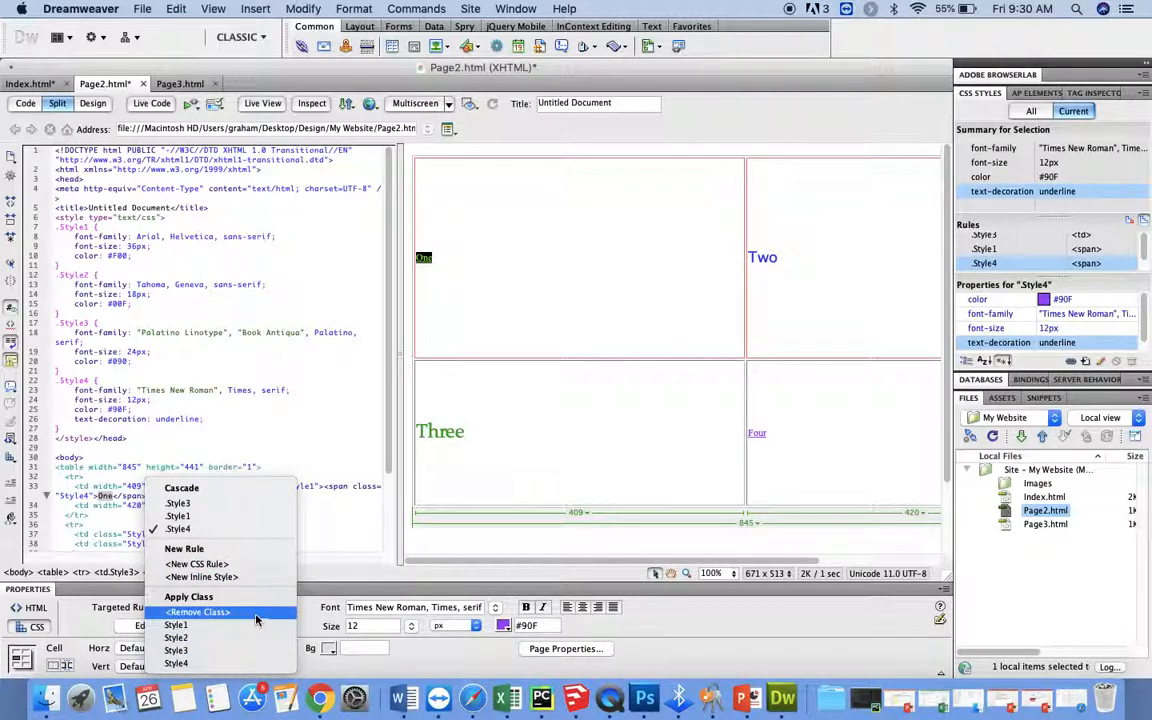
pyautogui.click(240, 611)
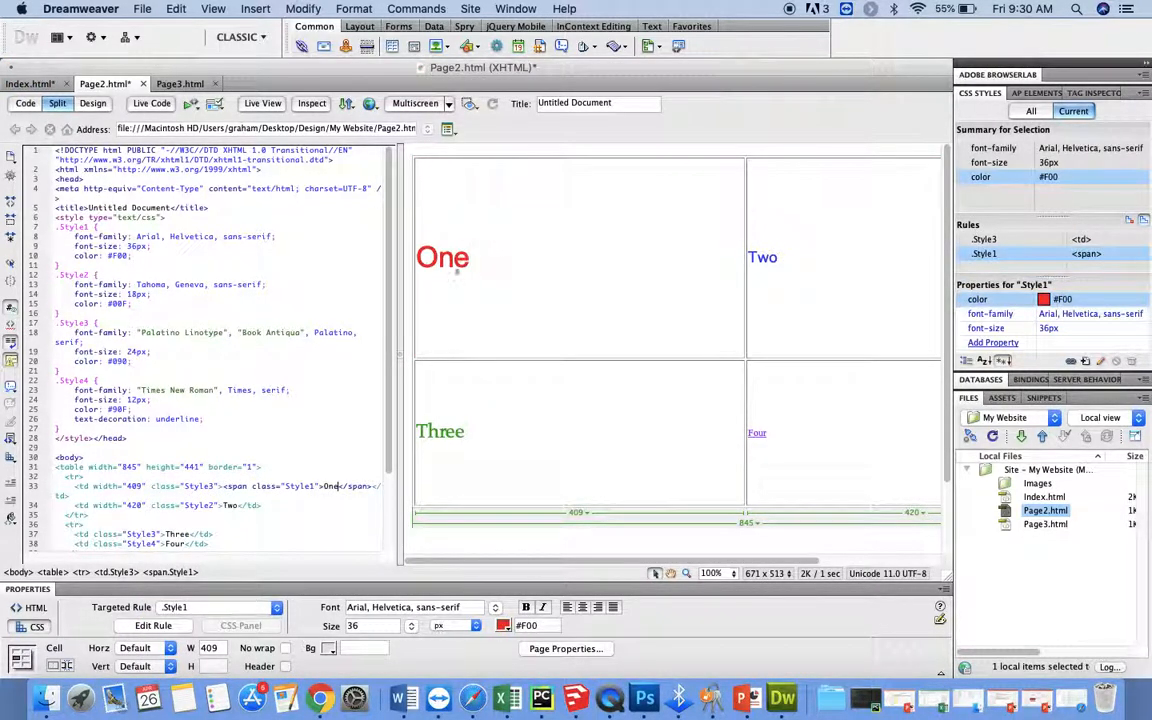
pyautogui.click(262, 607)
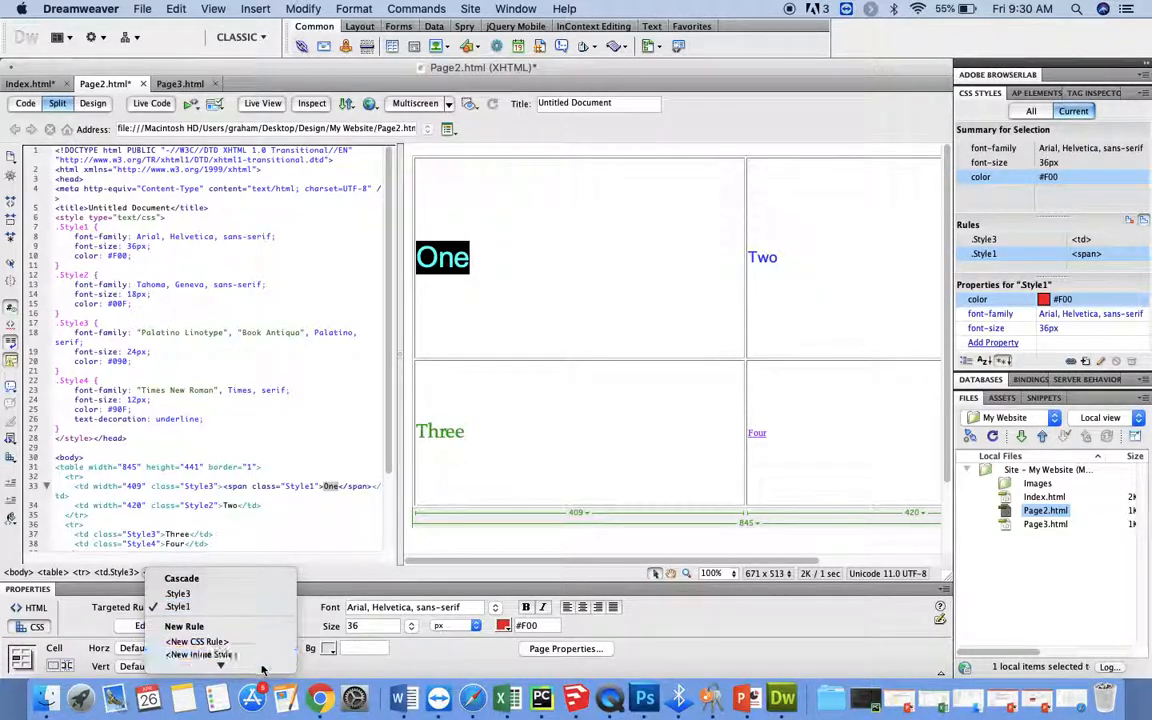
pyautogui.click(267, 612)
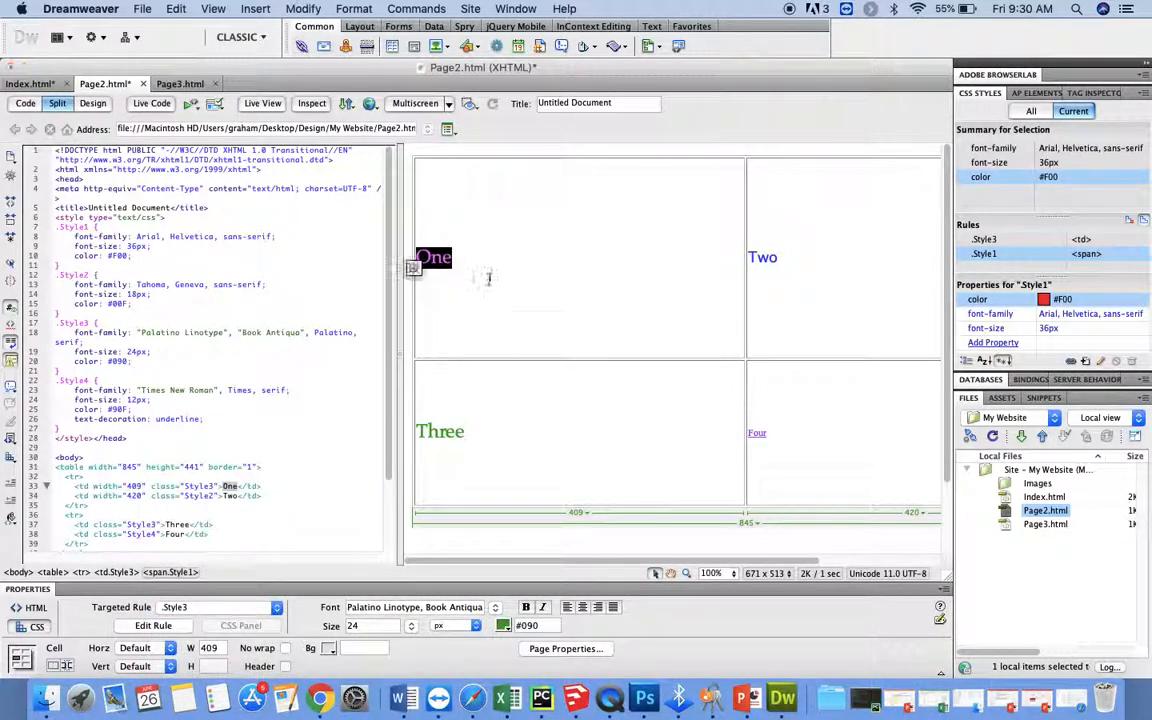
# Remove the remaining Style3 class from the word "One" and highlight its table cell tag in the code
pyautogui.moveTo(499, 260); pyautogui.dragTo(422, 262)
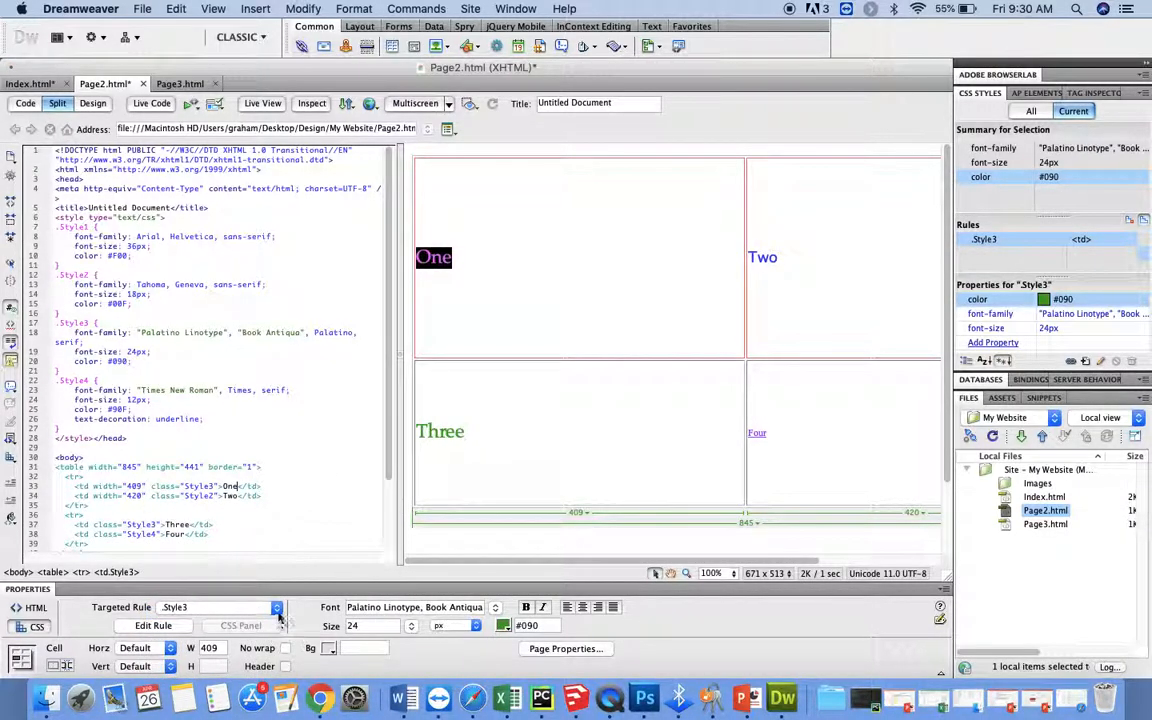
pyautogui.click(250, 607)
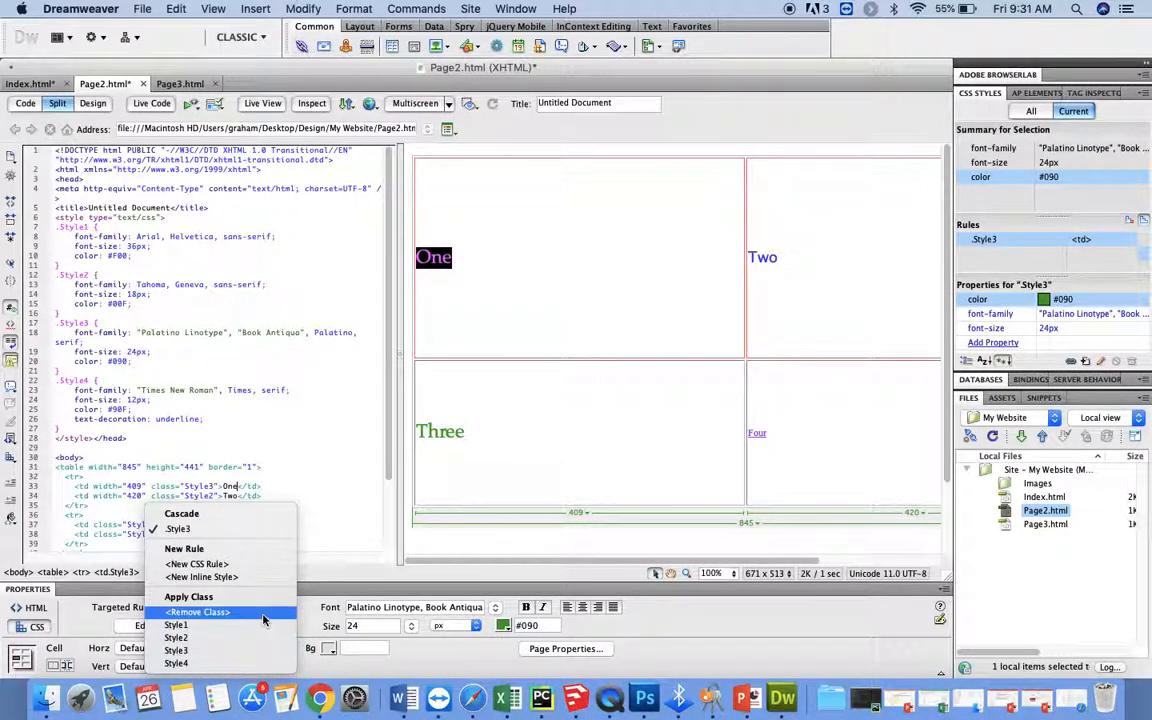
pyautogui.click(268, 611)
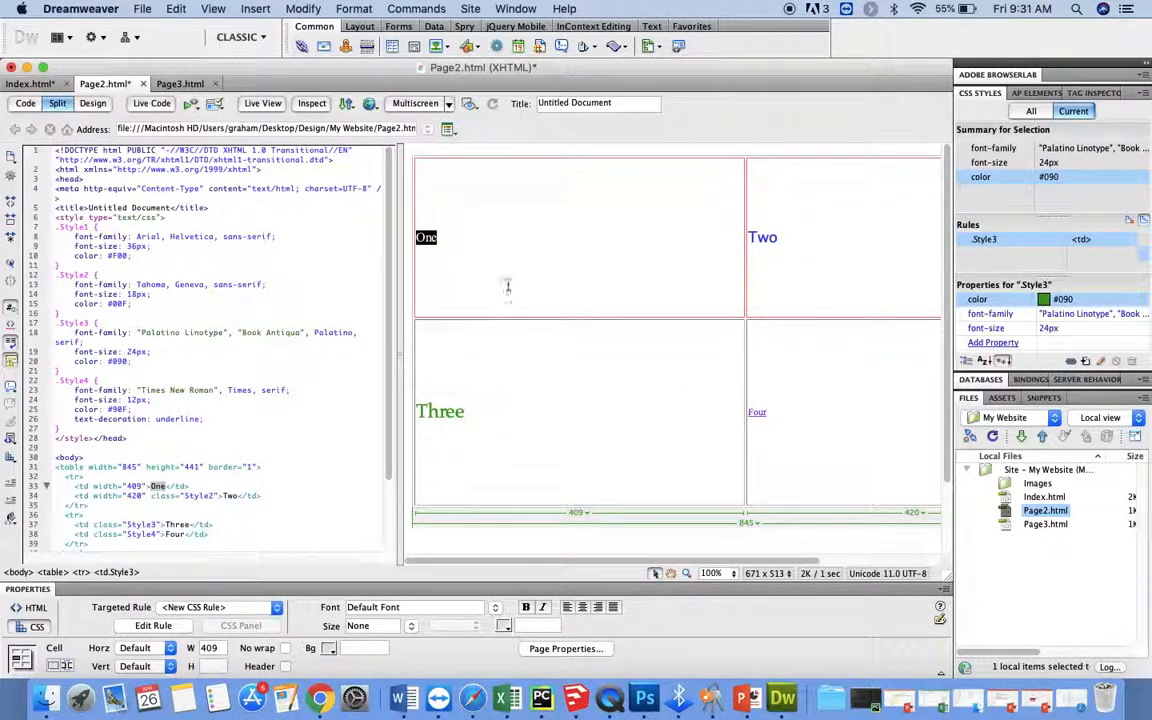
pyautogui.click(504, 289)
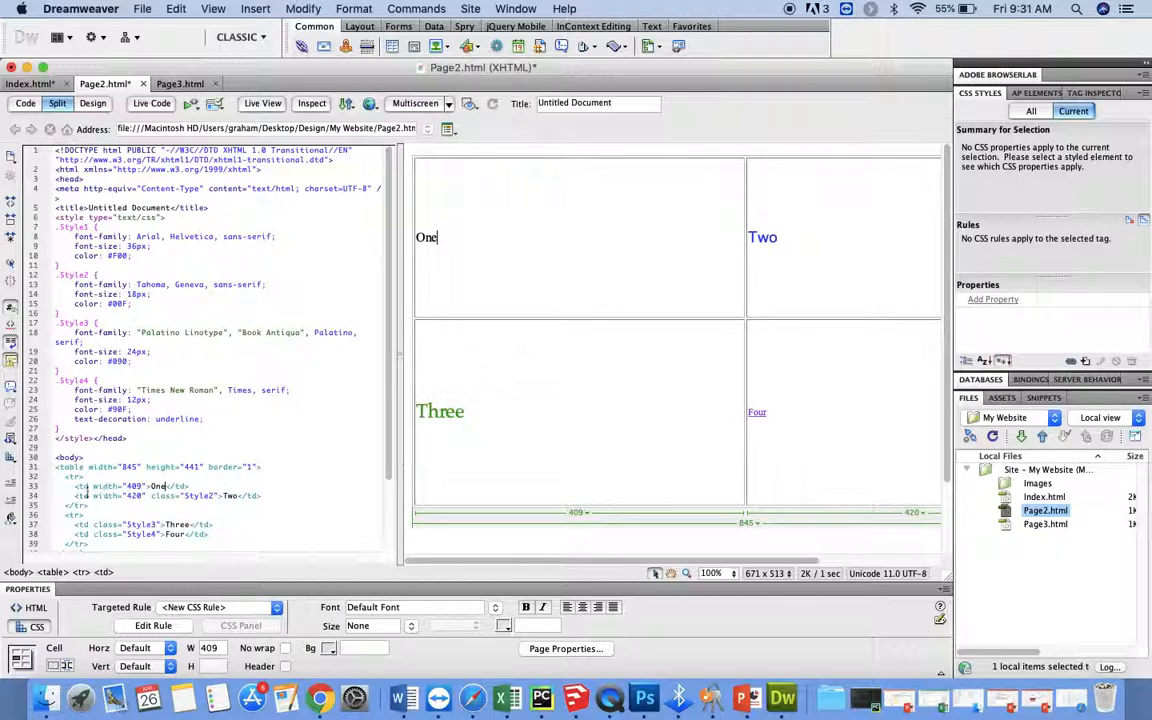
pyautogui.moveTo(76, 487); pyautogui.dragTo(176, 484)
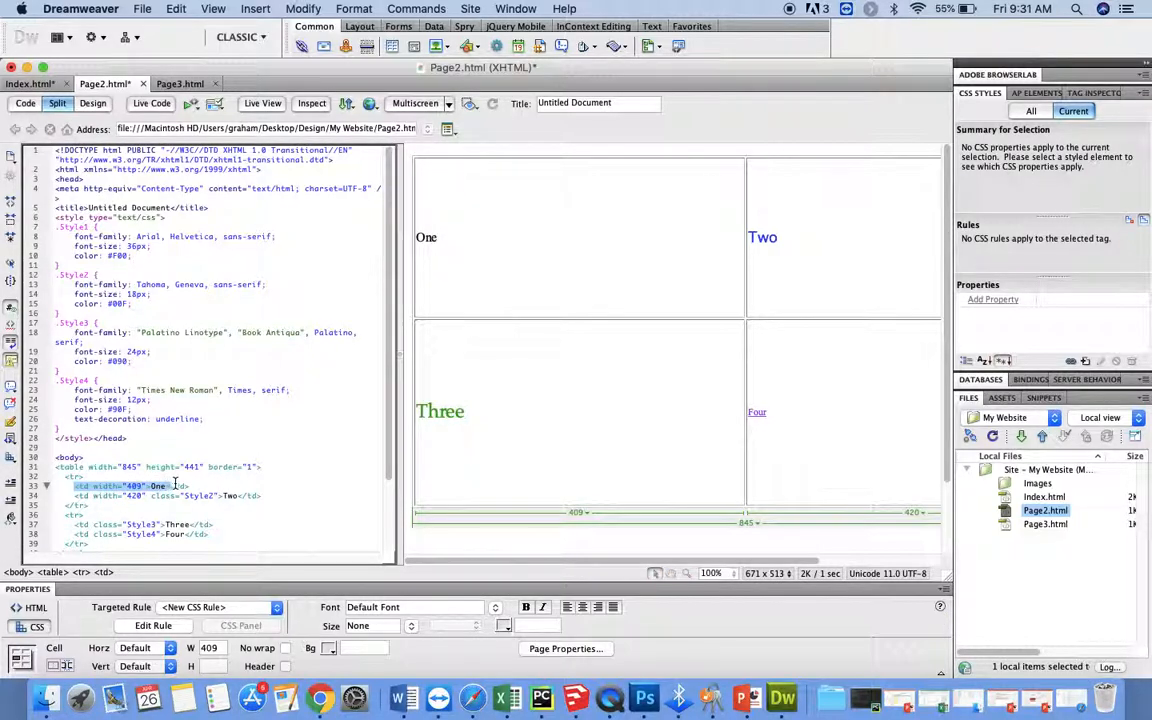